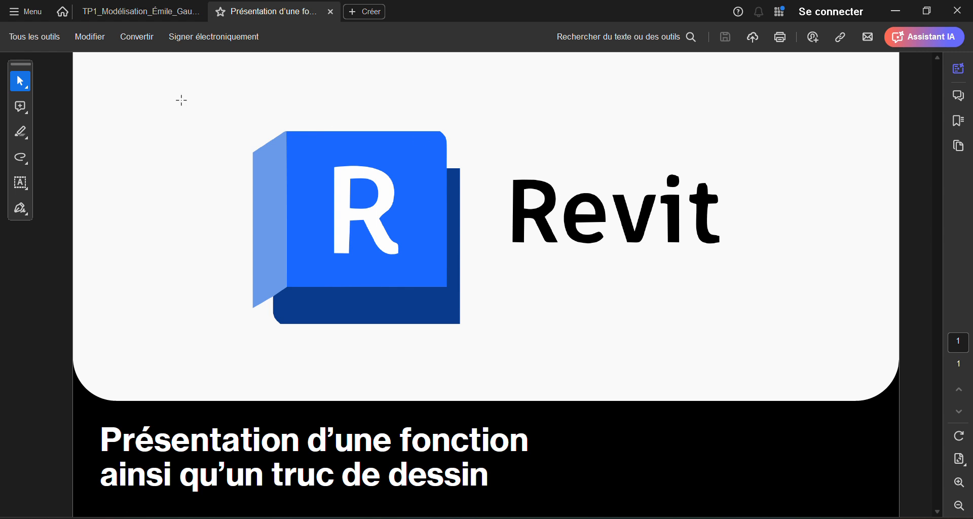
View the cover sheet of the church modelling PDF, and switch to Revit
{"action": "left_click", "coordinate": [148, 13]}
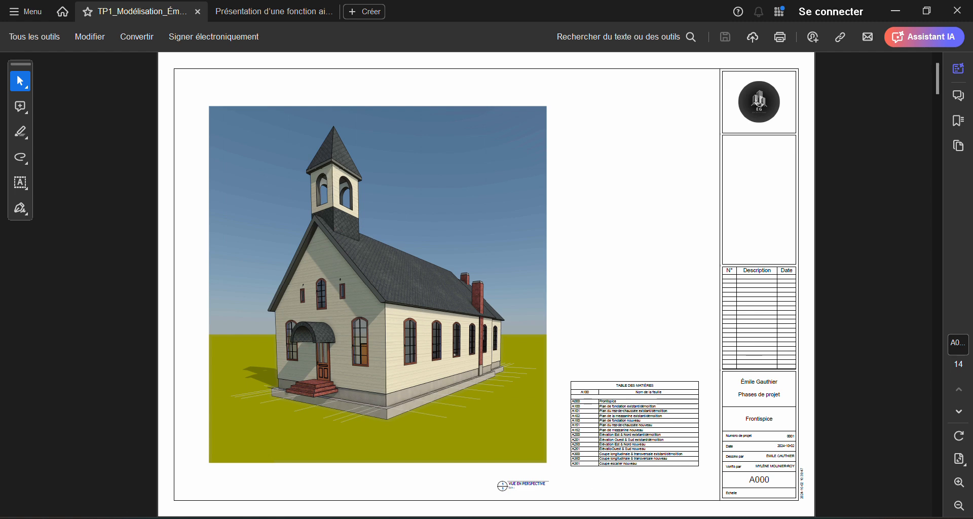
{"action": "left_click", "coordinate": [598, 477]}
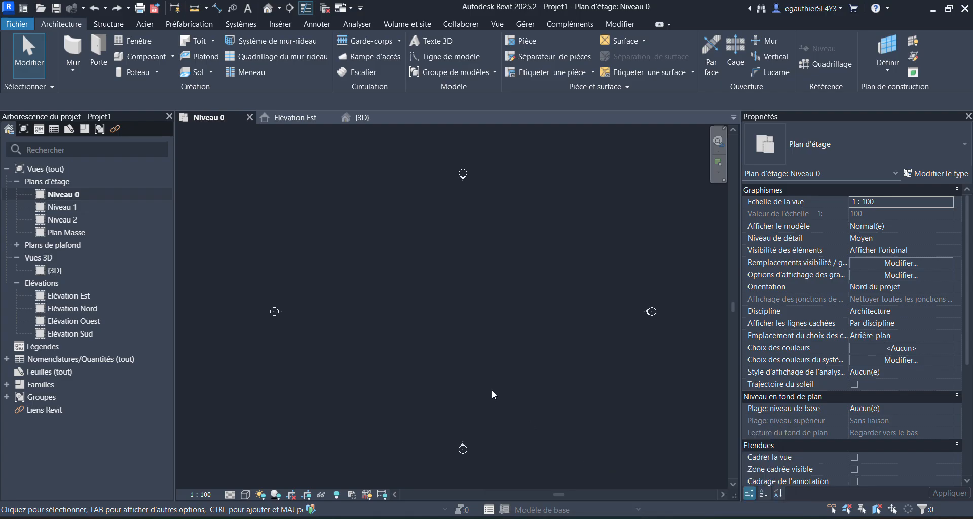
Draw a closed rectangle of four Générique - Ext. 200 mm walls, about 14 m by 10 m, in the Niveau 0 plan
{"action": "scroll", "coordinate": [409, 286], "scroll_direction": "down", "scroll_amount": 1}
{"action": "middle_click_drag", "start_coordinate": [439, 292], "coordinate": [463, 280]}
{"action": "scroll", "coordinate": [431, 284], "scroll_direction": "up", "scroll_amount": 2}
{"action": "left_click", "coordinate": [73, 48]}
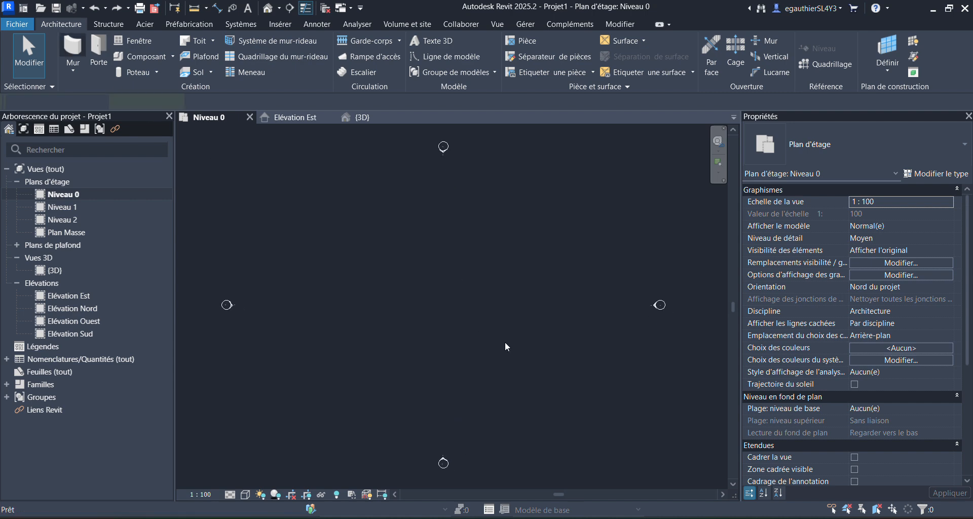
{"action": "left_click", "coordinate": [382, 254]}
{"action": "left_click", "coordinate": [491, 254]}
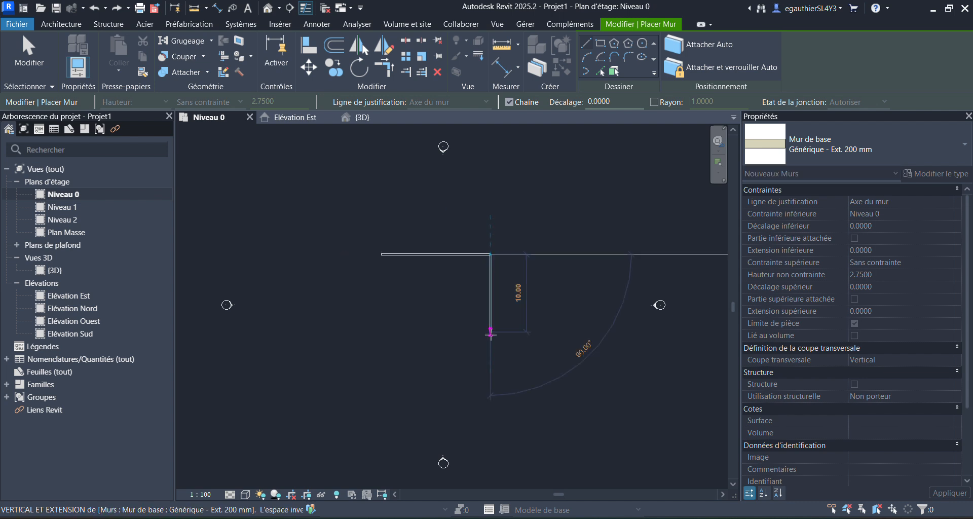
{"action": "left_click", "coordinate": [491, 332]}
{"action": "left_click", "coordinate": [383, 332]}
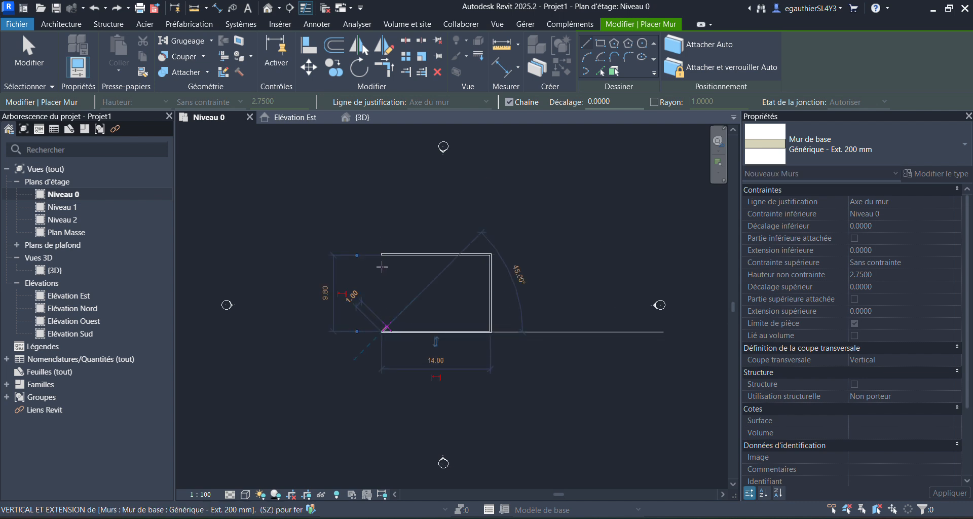
{"action": "scroll", "coordinate": [382, 254], "scroll_direction": "up", "scroll_amount": 2}
{"action": "left_click", "coordinate": [382, 254]}
{"action": "scroll", "coordinate": [453, 312], "scroll_direction": "down", "scroll_amount": 1}
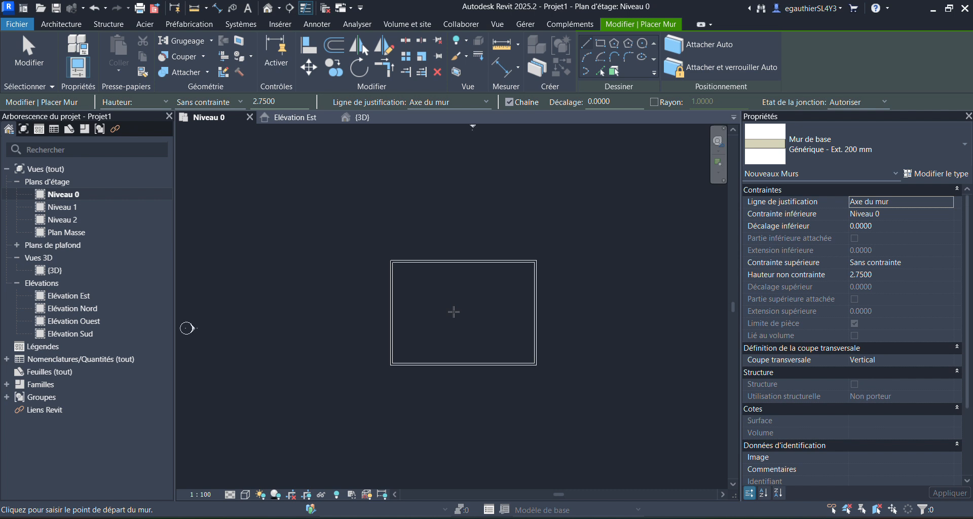
{"action": "scroll", "coordinate": [454, 312], "scroll_direction": "down", "scroll_amount": 1}
{"action": "scroll", "coordinate": [461, 305], "scroll_direction": "up", "scroll_amount": 2}
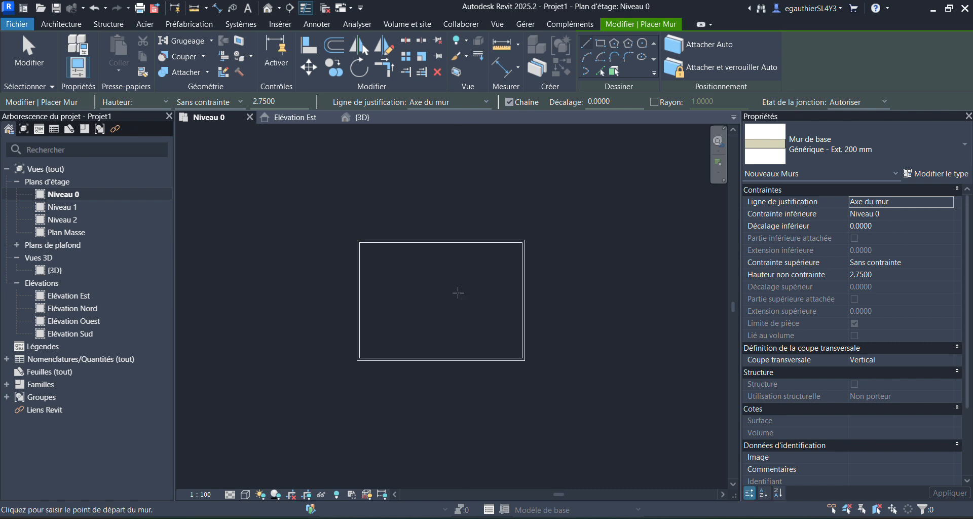
{"action": "key", "text": "Escape"}
Inspect the rectangle of four walls from different angles in the {3D} view
{"action": "left_click", "coordinate": [364, 121]}
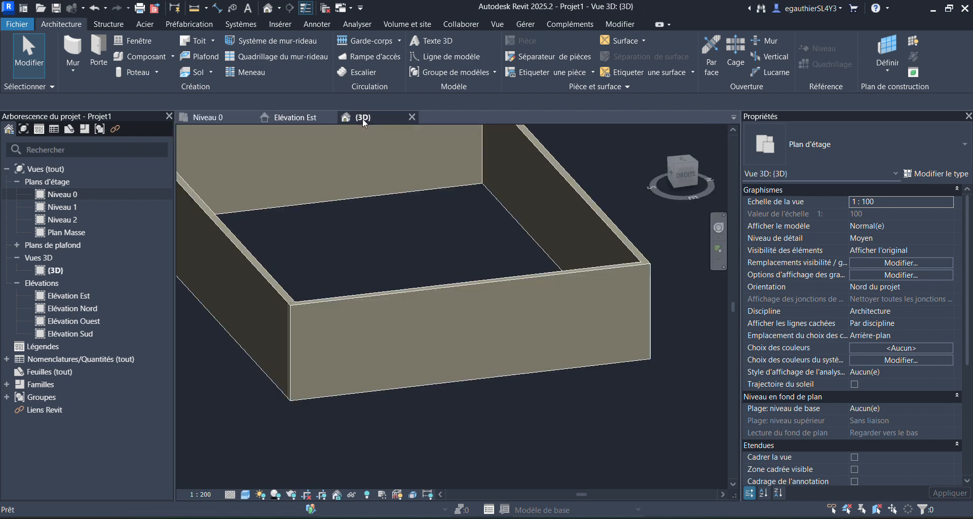
{"action": "scroll", "coordinate": [460, 353], "scroll_direction": "down", "scroll_amount": 3}
{"action": "middle_click_drag", "start_coordinate": [423, 313], "coordinate": [447, 320], "text": "shift"}
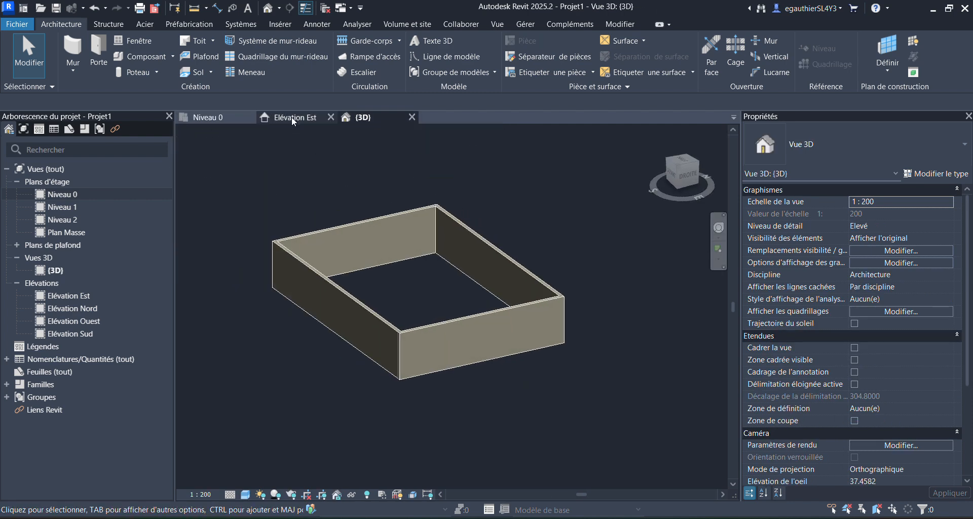
{"action": "left_click", "coordinate": [368, 318]}
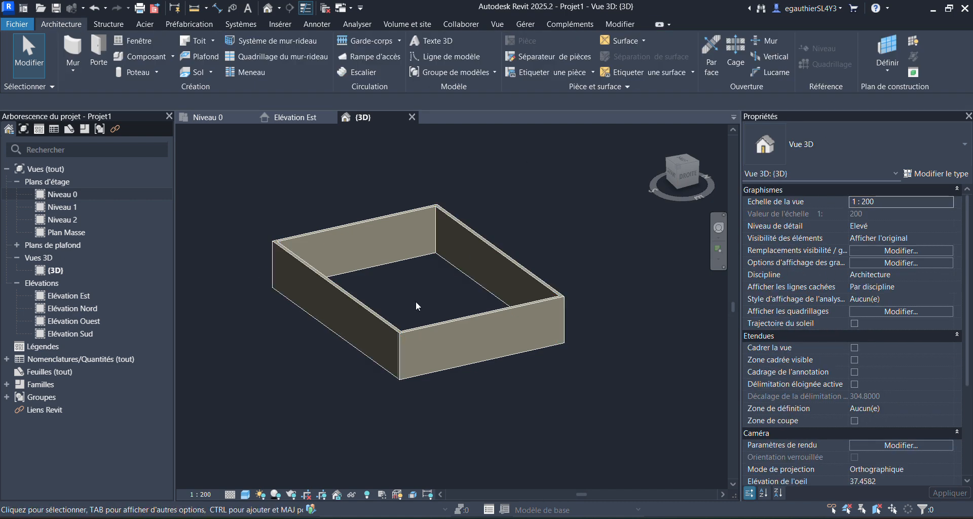
{"action": "middle_click_drag", "start_coordinate": [416, 300], "coordinate": [425, 245], "text": "shift"}
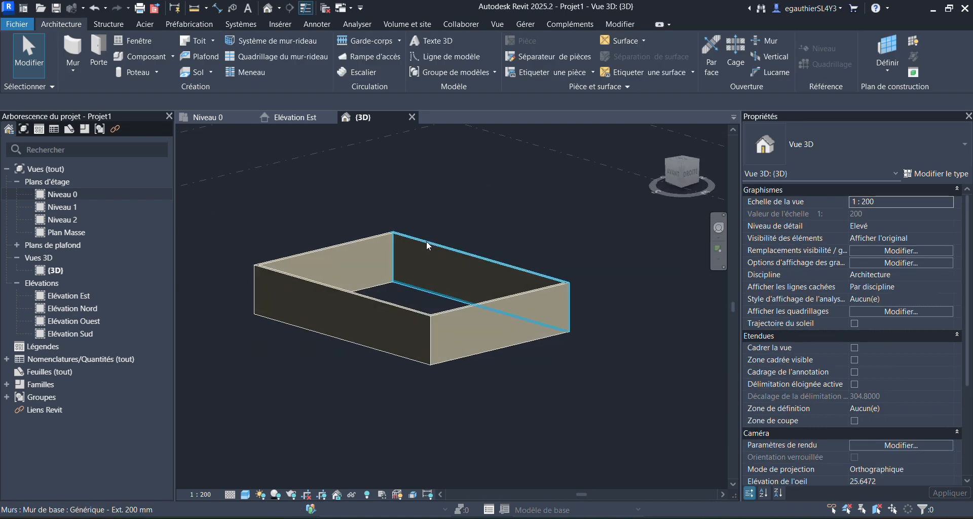
In Elévation Est, edit the facing wall's profile and sketch an open chain of four lines inside it, starting with a horizontal segment about 1.10 m long
{"action": "left_click", "coordinate": [294, 118]}
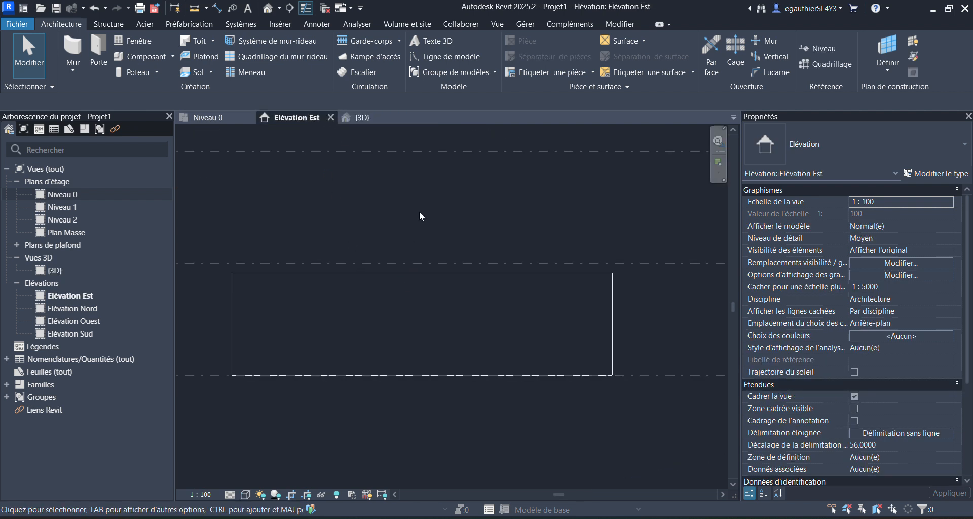
{"action": "middle_click_drag", "start_coordinate": [423, 289], "coordinate": [441, 289]}
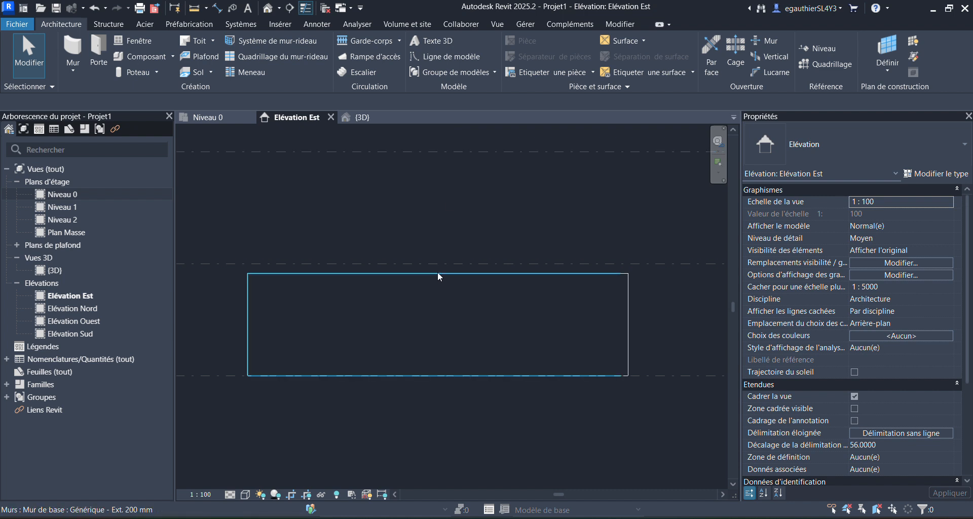
{"action": "left_click", "coordinate": [440, 277]}
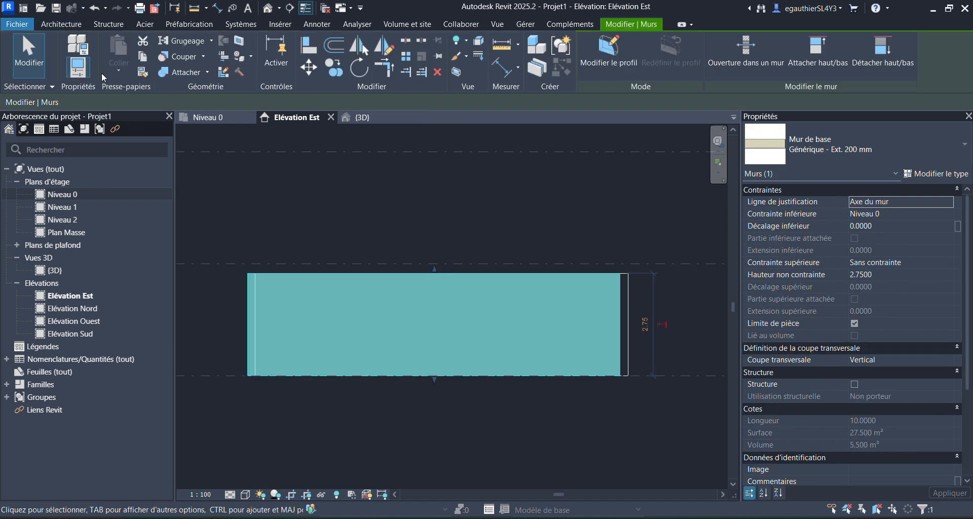
{"action": "left_click", "coordinate": [615, 63]}
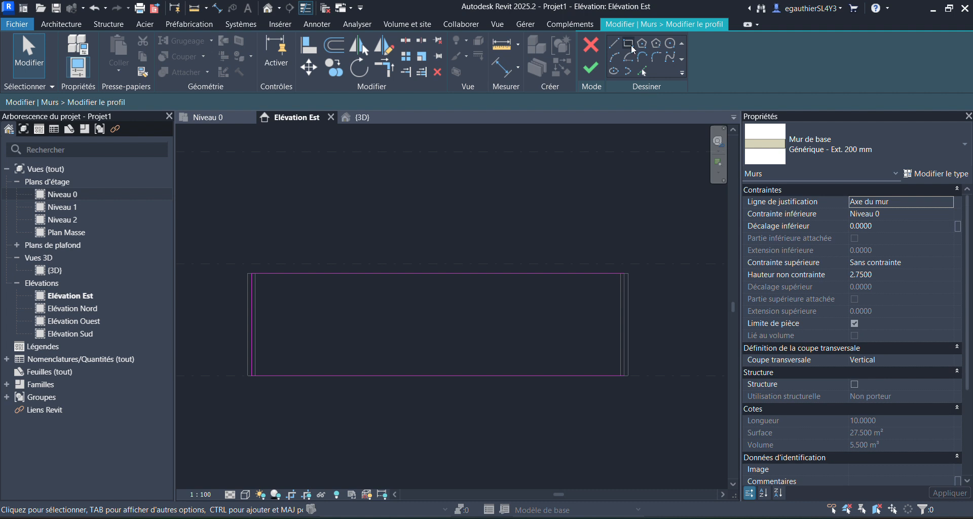
{"action": "left_click", "coordinate": [614, 43]}
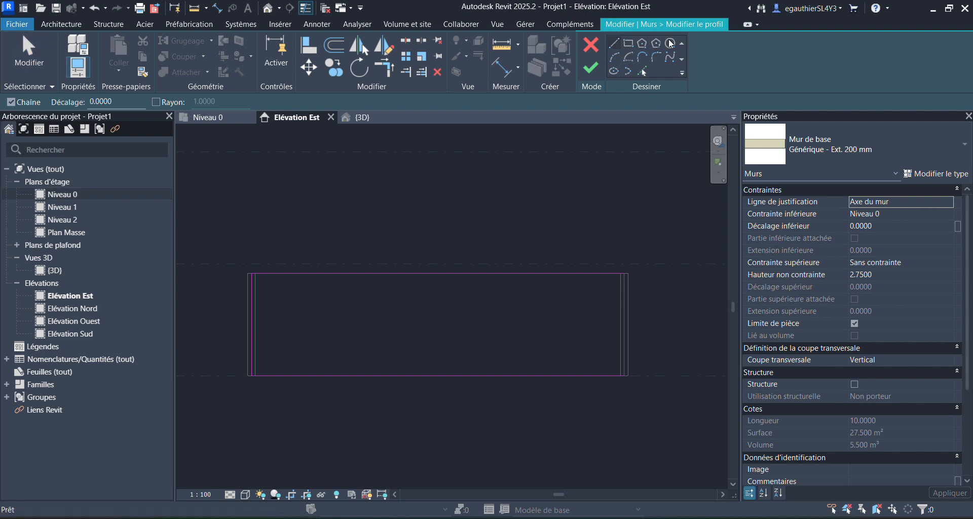
{"action": "scroll", "coordinate": [412, 346], "scroll_direction": "up", "scroll_amount": 2}
{"action": "left_click", "coordinate": [416, 361]}
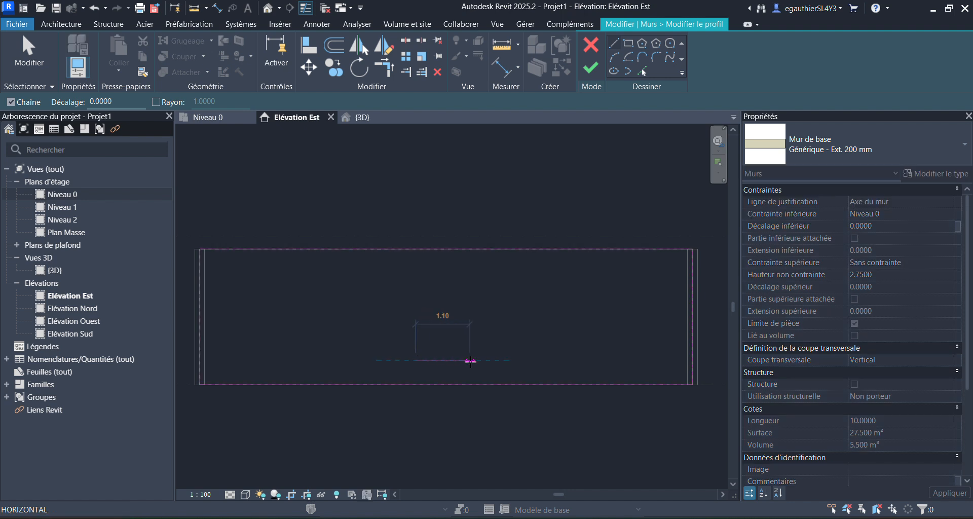
{"action": "left_click", "coordinate": [471, 360]}
{"action": "left_click", "coordinate": [504, 319]}
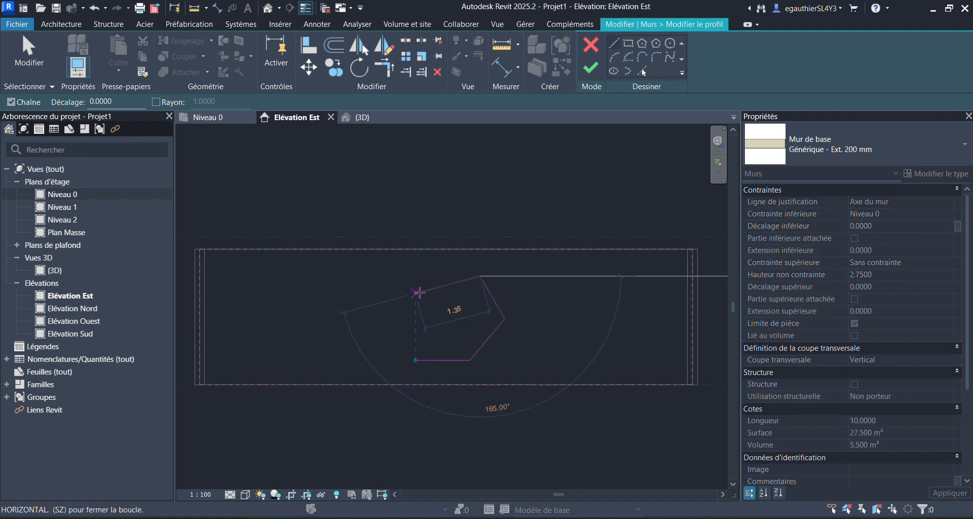
{"action": "left_click", "coordinate": [417, 293]}
{"action": "key", "text": "Escape"}
Sketch an arc with a radius of about 0.39 m from the upper free end of the line chain
{"action": "left_click", "coordinate": [614, 57]}
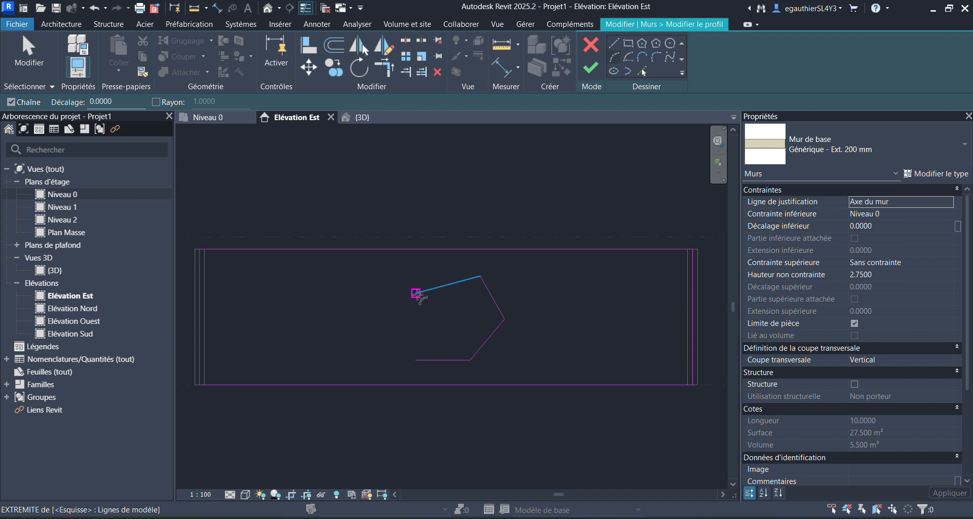
{"action": "left_click", "coordinate": [416, 293]}
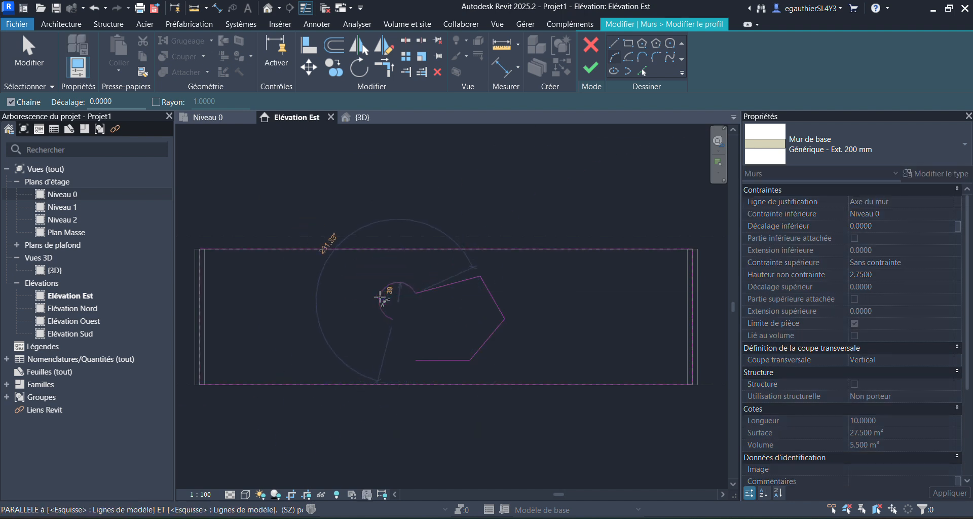
{"action": "left_click", "coordinate": [381, 300]}
{"action": "key", "text": "Escape"}
{"action": "key", "text": "Escape"}
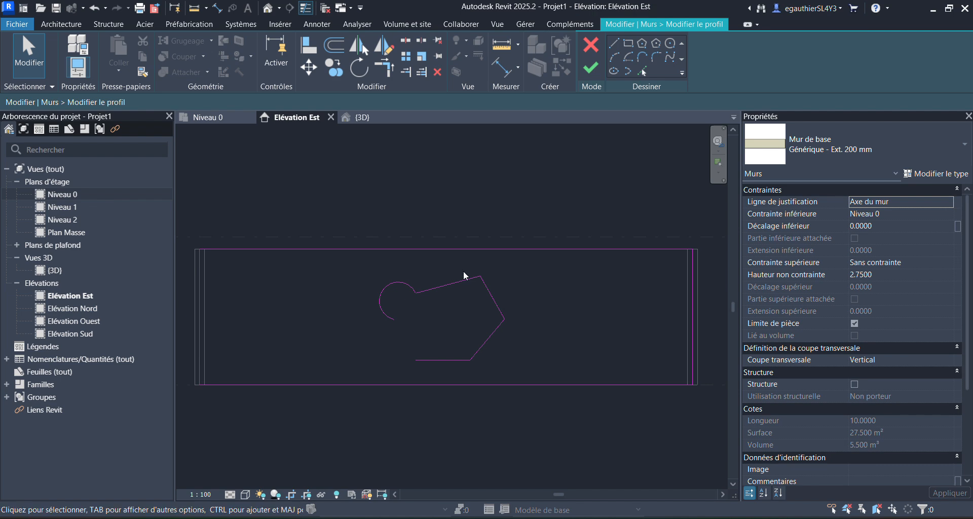
Close the opening's outline with a line from the arc's end to the start of the horizontal segment, and apply the wall profile edit
{"action": "left_click", "coordinate": [591, 67]}
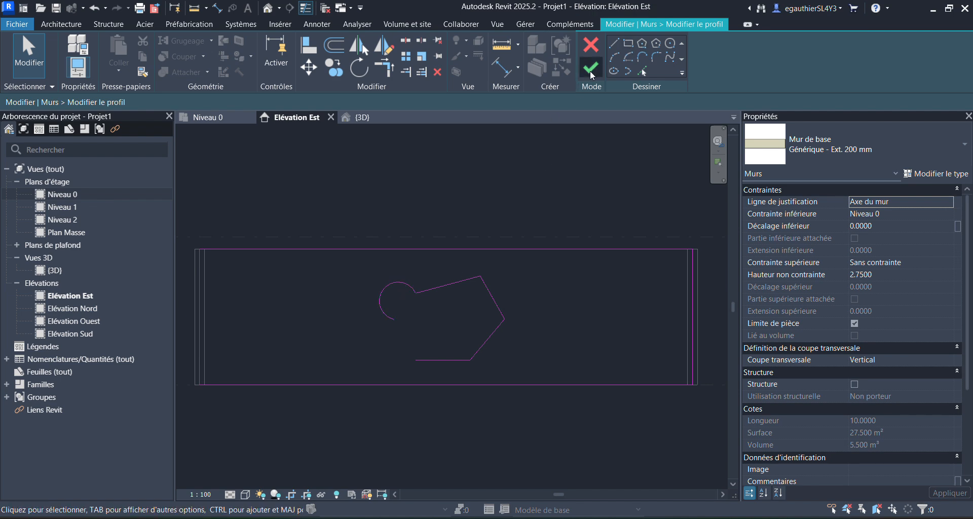
{"action": "left_click", "coordinate": [909, 500]}
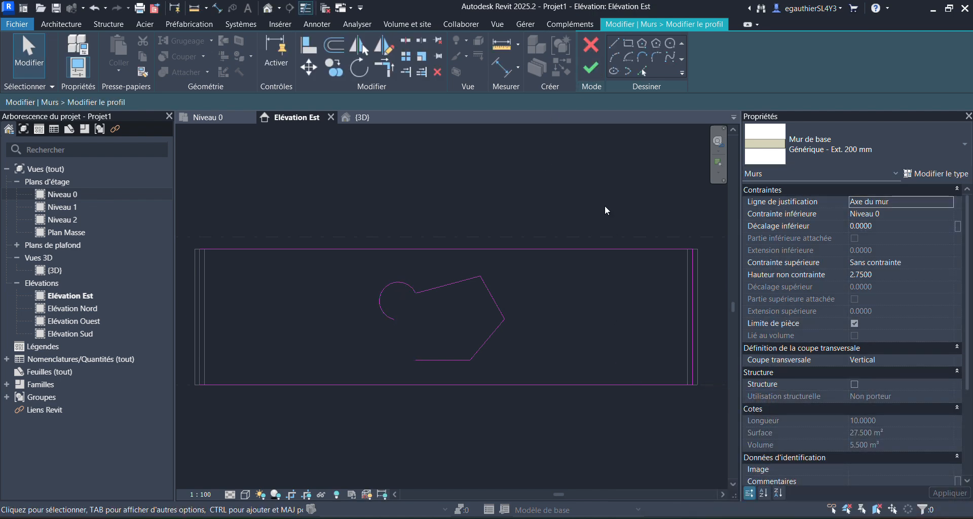
{"action": "left_click", "coordinate": [615, 44]}
{"action": "left_click", "coordinate": [395, 320]}
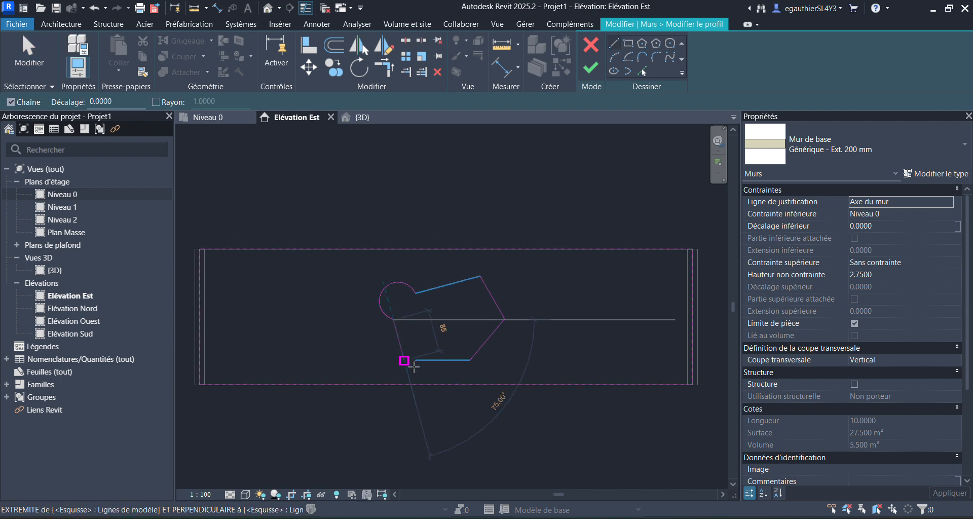
{"action": "left_click", "coordinate": [416, 361]}
{"action": "left_click", "coordinate": [591, 67]}
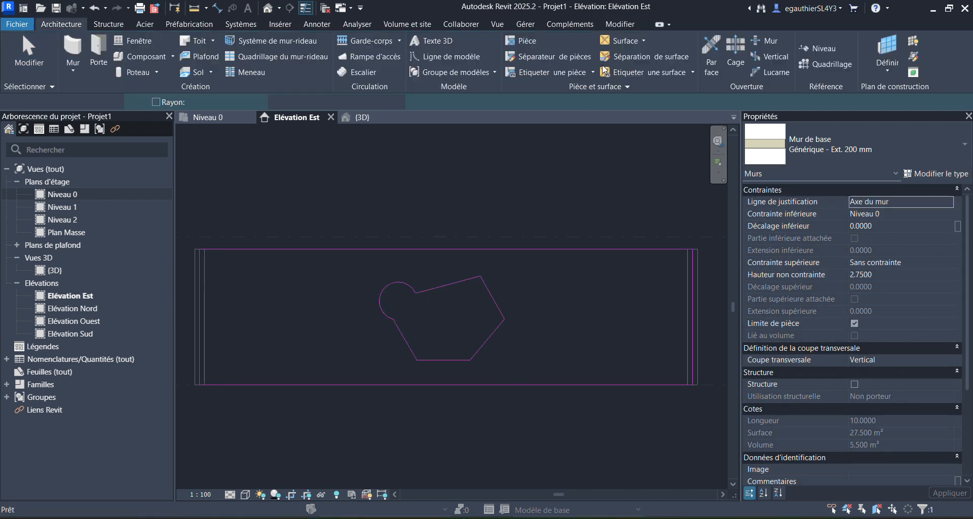
{"action": "left_click", "coordinate": [427, 326]}
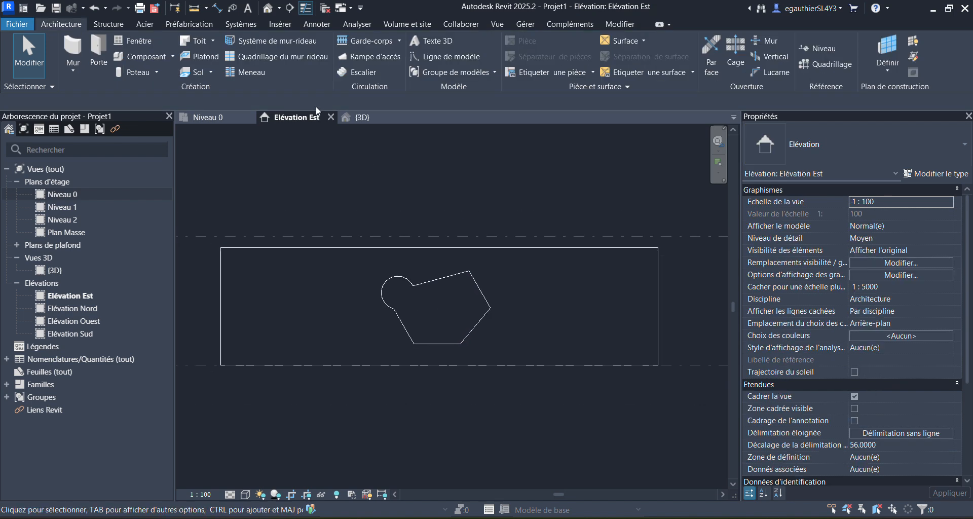
Inspect the irregular opening in the end wall in the {3D} view
{"action": "left_click", "coordinate": [359, 118]}
{"action": "scroll", "coordinate": [523, 350], "scroll_direction": "up", "scroll_amount": 3}
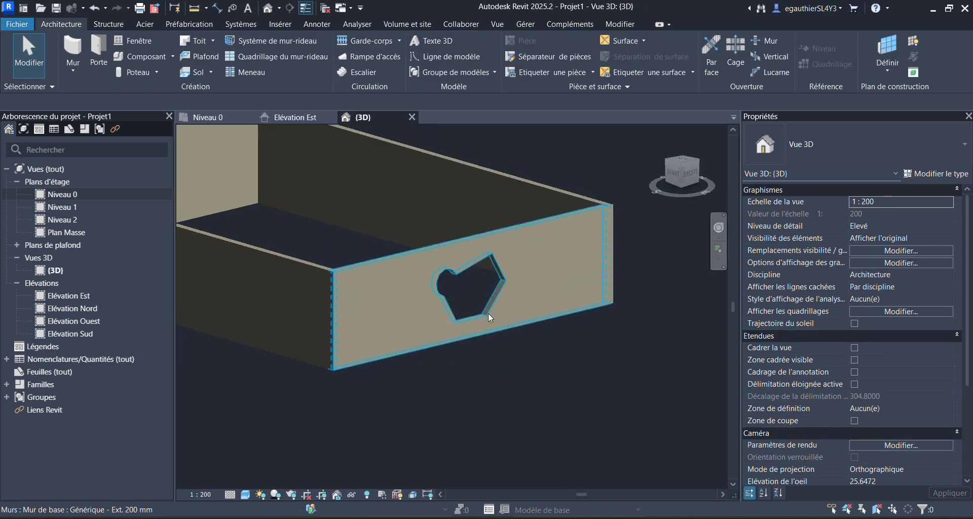
{"action": "middle_click_drag", "start_coordinate": [488, 316], "coordinate": [426, 311], "text": "shift"}
Reopen the same wall's profile in Elévation Est and replace its top edge with a five-segment zigzag line running between both side edges
{"action": "left_click", "coordinate": [296, 117]}
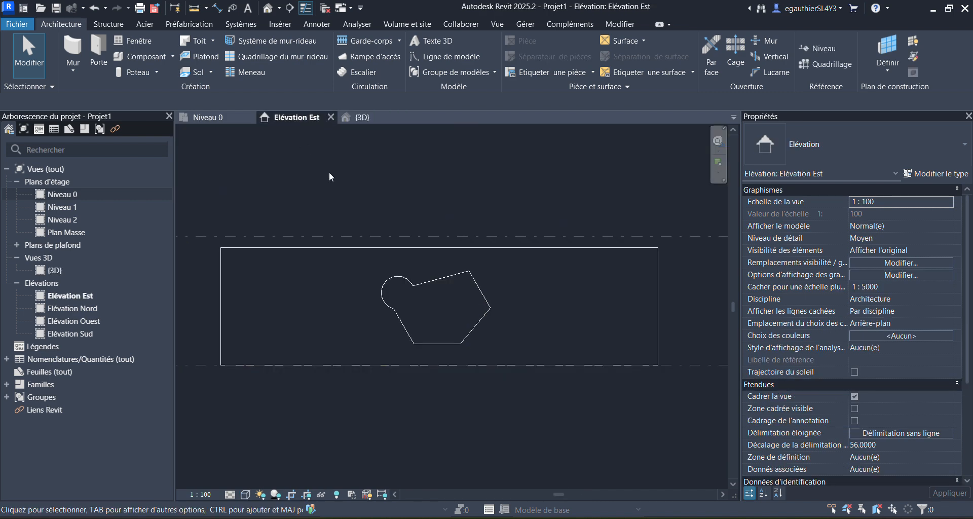
{"action": "left_click", "coordinate": [439, 248]}
{"action": "left_click", "coordinate": [594, 49]}
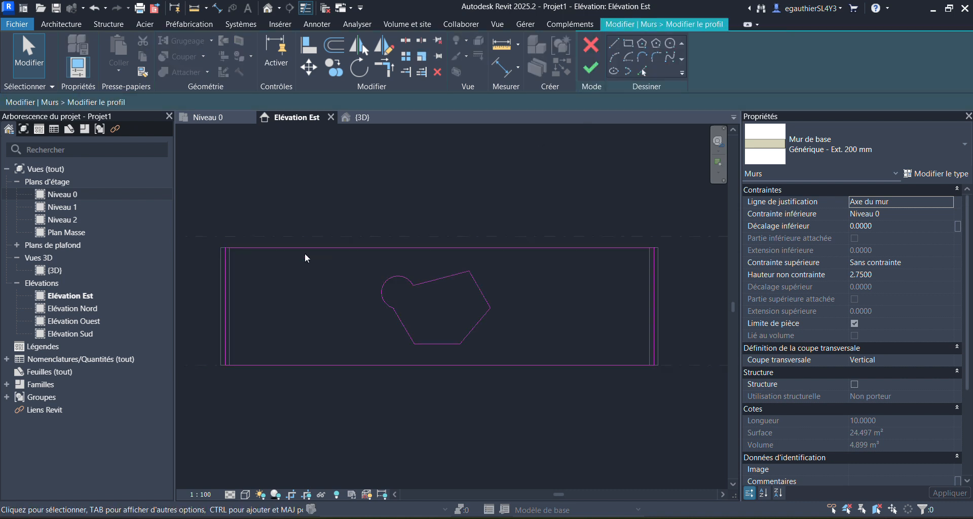
{"action": "left_click", "coordinate": [614, 43]}
{"action": "left_click", "coordinate": [225, 271]}
{"action": "left_click", "coordinate": [278, 257]}
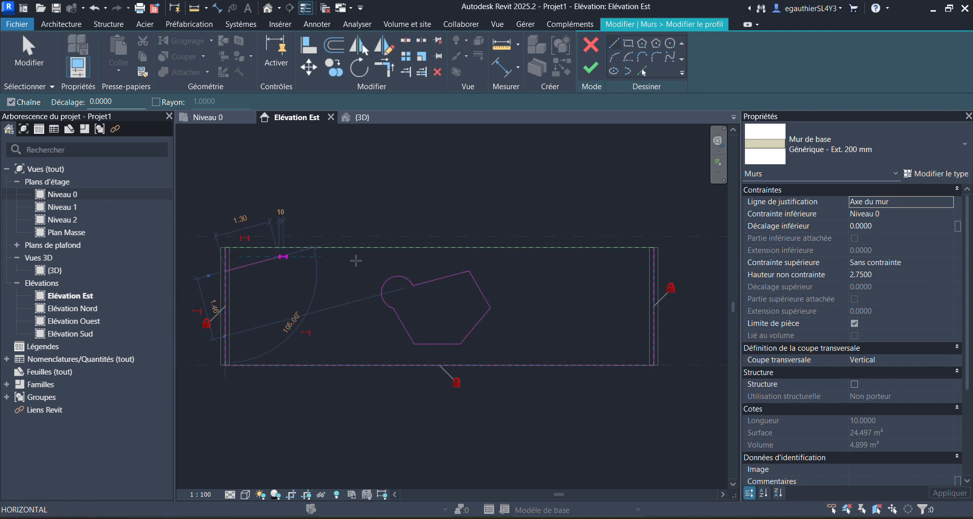
{"action": "left_click", "coordinate": [355, 271]}
{"action": "left_click", "coordinate": [463, 261]}
{"action": "left_click", "coordinate": [557, 278]}
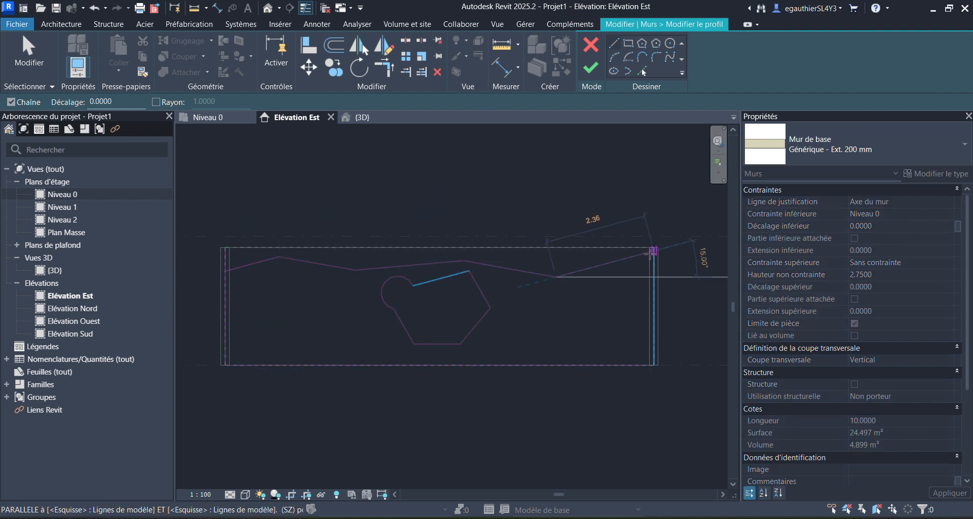
{"action": "left_click", "coordinate": [654, 252]}
{"action": "key", "text": "Escape"}
{"action": "scroll", "coordinate": [227, 274], "scroll_direction": "up", "scroll_amount": 1}
{"action": "key", "text": "Escape"}
Shorten the profile's side edges to meet the ends of the zigzag line, and apply the wall profile edit
{"action": "left_click", "coordinate": [224, 262]}
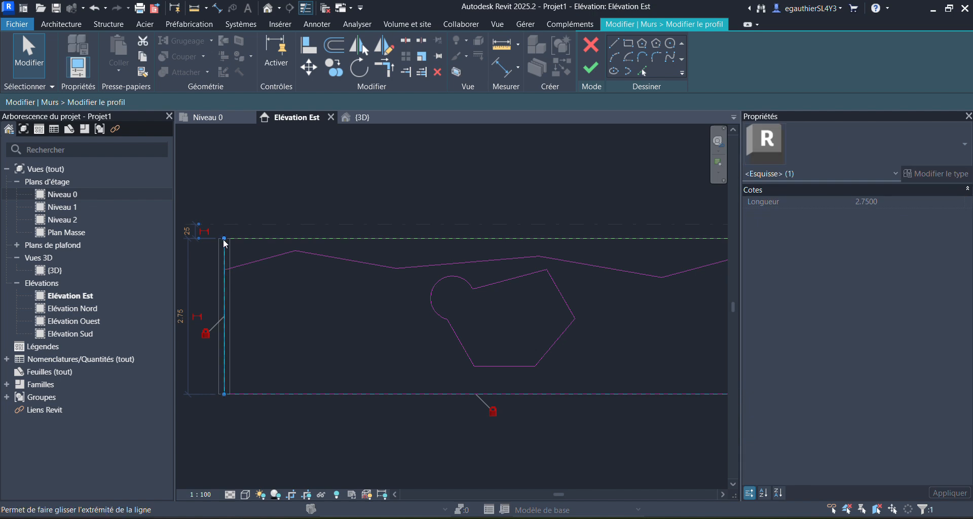
{"action": "left_click_drag", "start_coordinate": [224, 238], "coordinate": [224, 268]}
{"action": "key", "text": "Escape"}
{"action": "scroll", "coordinate": [225, 267], "scroll_direction": "down", "scroll_amount": 1}
{"action": "scroll", "coordinate": [619, 248], "scroll_direction": "up", "scroll_amount": 1}
{"action": "scroll", "coordinate": [617, 252], "scroll_direction": "up", "scroll_amount": 1}
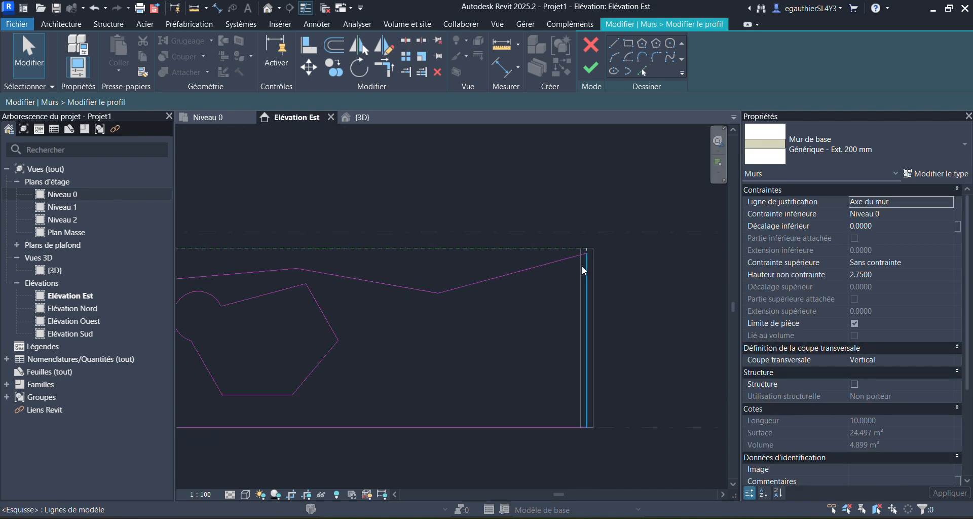
{"action": "left_click", "coordinate": [591, 67]}
{"action": "key", "text": "Escape"}
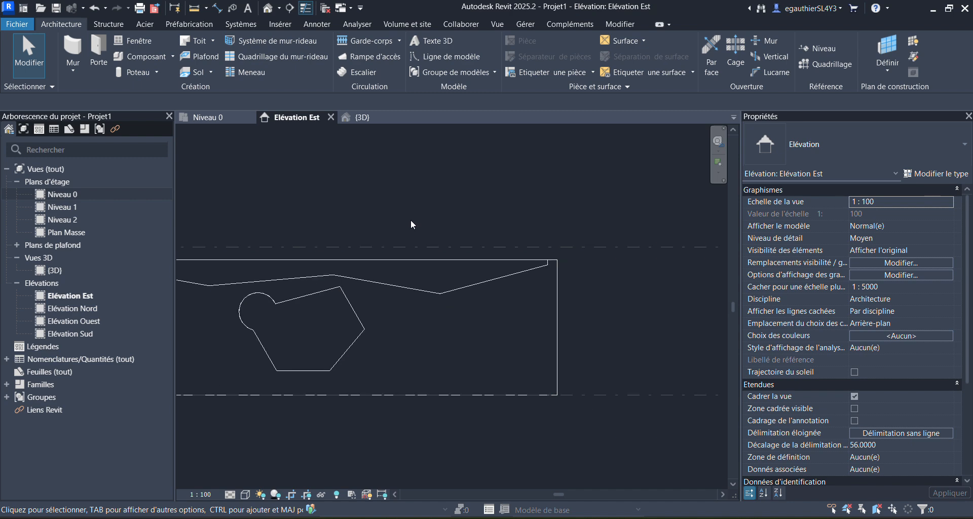
Inspect the wall's zigzag top edge and opening in the {3D} view
{"action": "left_click", "coordinate": [361, 117]}
{"action": "mouse_move", "coordinate": [376, 279]}
{"action": "middle_mouse_down", "text": "shift"}
{"action": "mouse_move", "coordinate": [388, 226]}
{"action": "mouse_move", "coordinate": [362, 228]}
{"action": "mouse_move", "coordinate": [354, 243]}
{"action": "mouse_move", "coordinate": [387, 287]}
{"action": "middle_mouse_up", "text": "shift"}
{"action": "scroll", "coordinate": [354, 239], "scroll_direction": "up", "scroll_amount": 2}
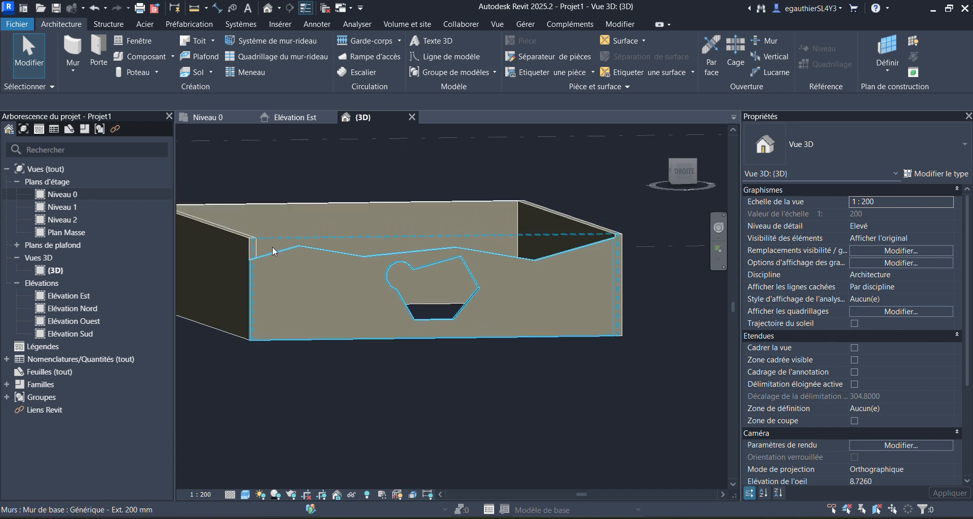
Orbit the {3D} view to examine the reshaped end wall and the building's interior from higher up
{"action": "scroll", "coordinate": [272, 248], "scroll_direction": "up", "scroll_amount": 2}
{"action": "scroll", "coordinate": [269, 256], "scroll_direction": "down", "scroll_amount": 2}
{"action": "middle_click_drag", "start_coordinate": [271, 260], "coordinate": [491, 413], "text": "shift"}
{"action": "scroll", "coordinate": [454, 379], "scroll_direction": "up", "scroll_amount": 1}
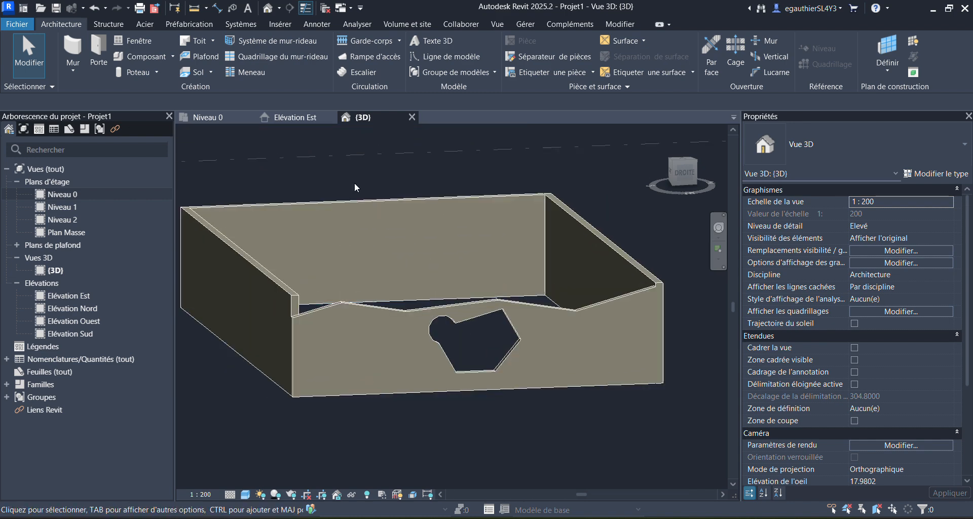
In the Niveau 0 plan, draw a vertical model line about 2.5 m long inside the western half of the building
{"action": "left_click", "coordinate": [208, 117]}
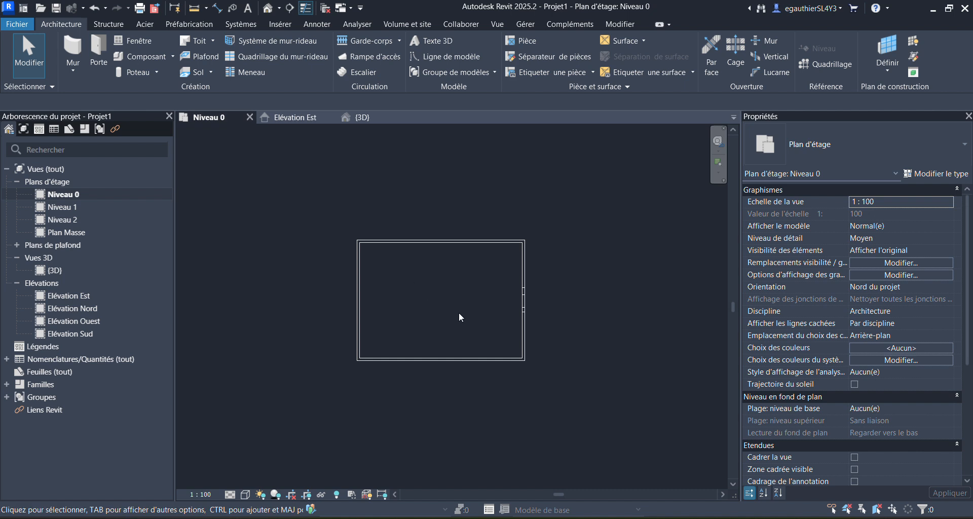
{"action": "scroll", "coordinate": [461, 318], "scroll_direction": "up", "scroll_amount": 2}
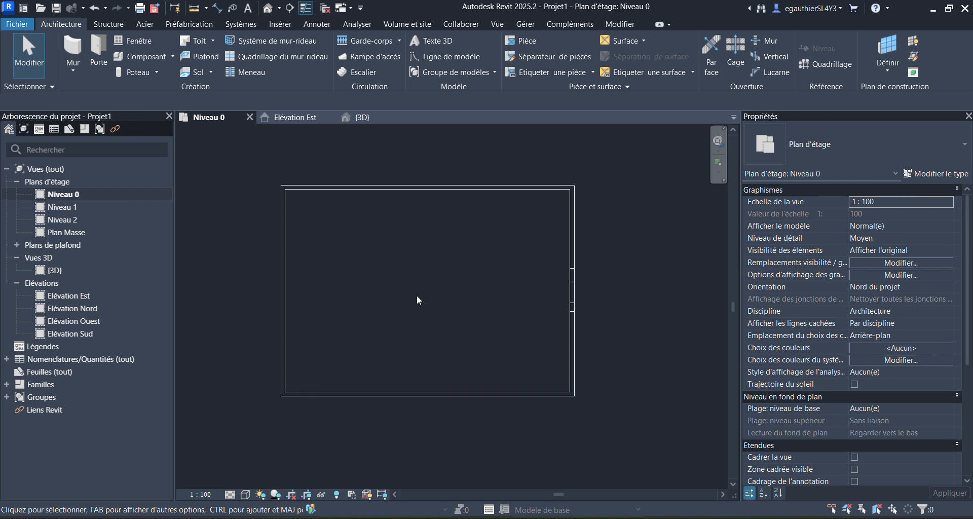
{"action": "key", "text": "l"}
{"action": "key", "text": "i"}
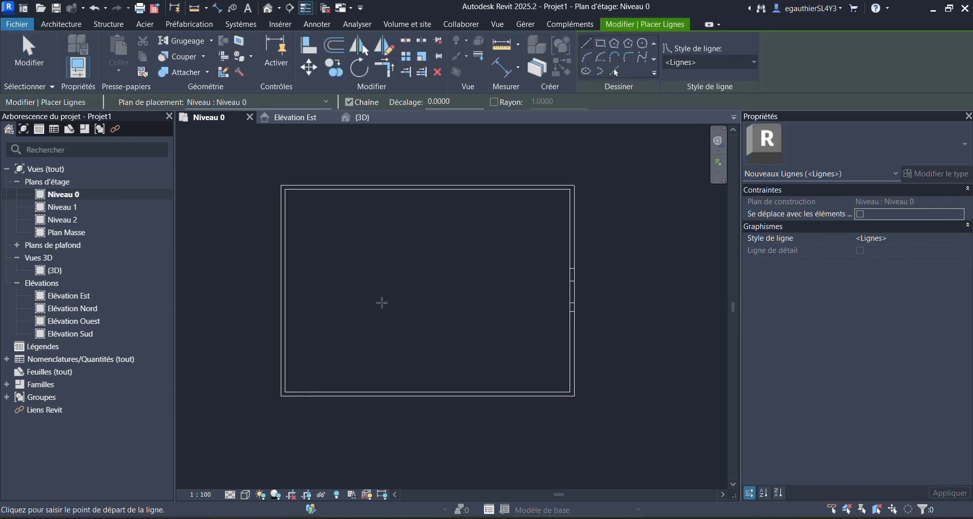
{"action": "scroll", "coordinate": [378, 283], "scroll_direction": "up", "scroll_amount": 2}
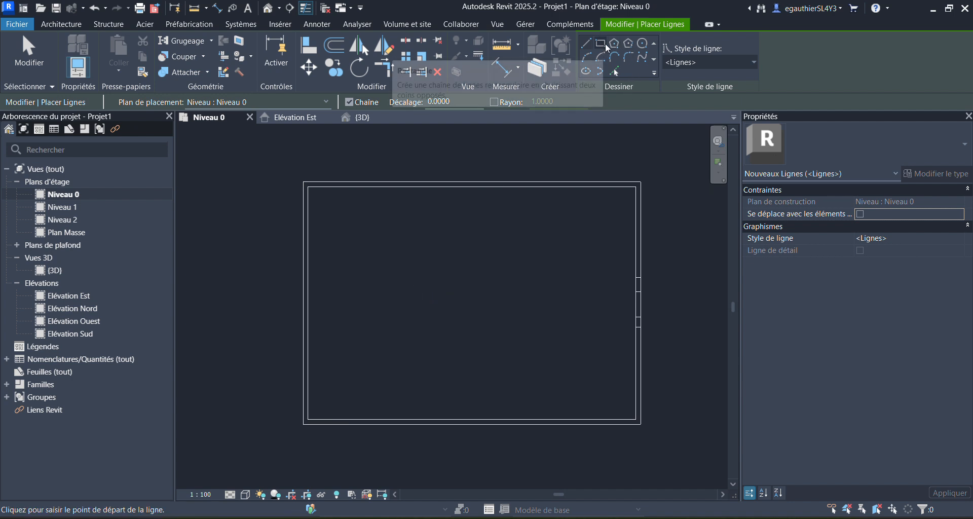
{"action": "left_click", "coordinate": [415, 339]}
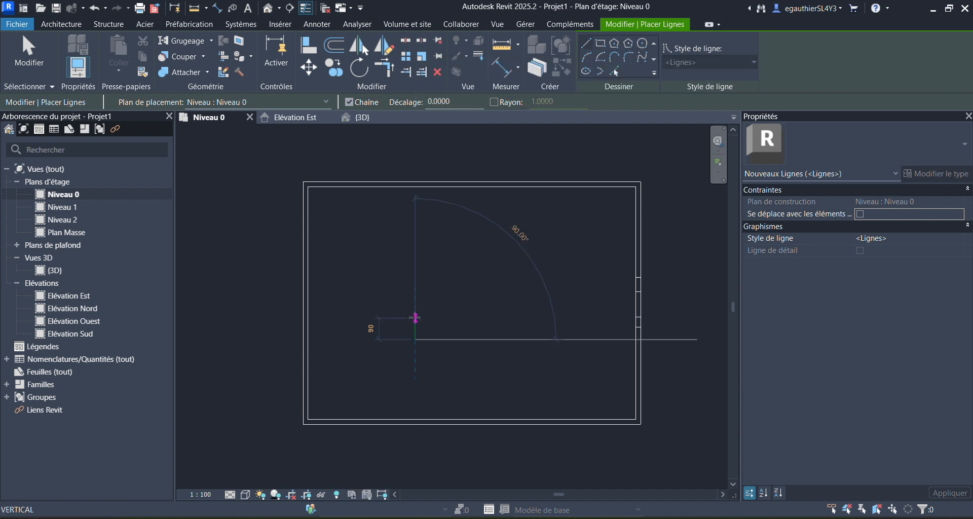
{"action": "left_click", "coordinate": [415, 280]}
{"action": "key", "text": "Escape"}
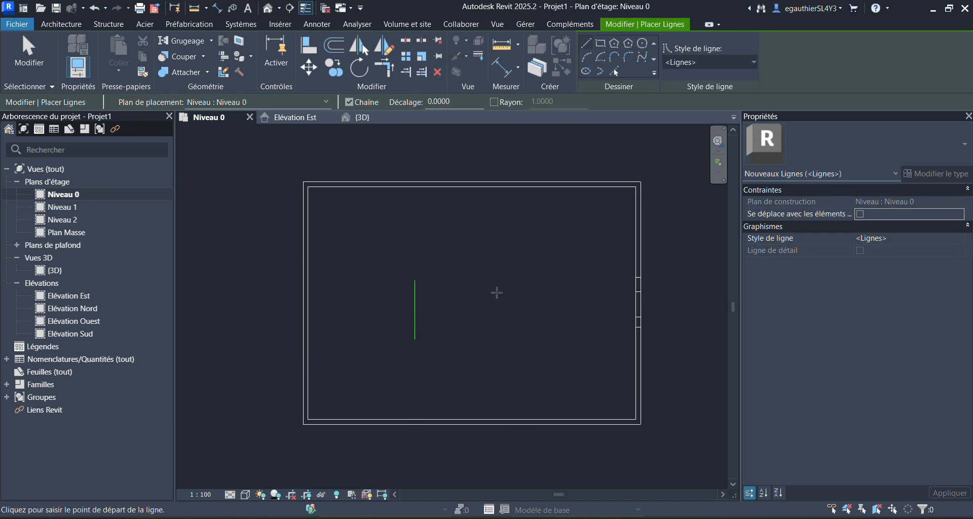
{"action": "key", "text": "Escape"}
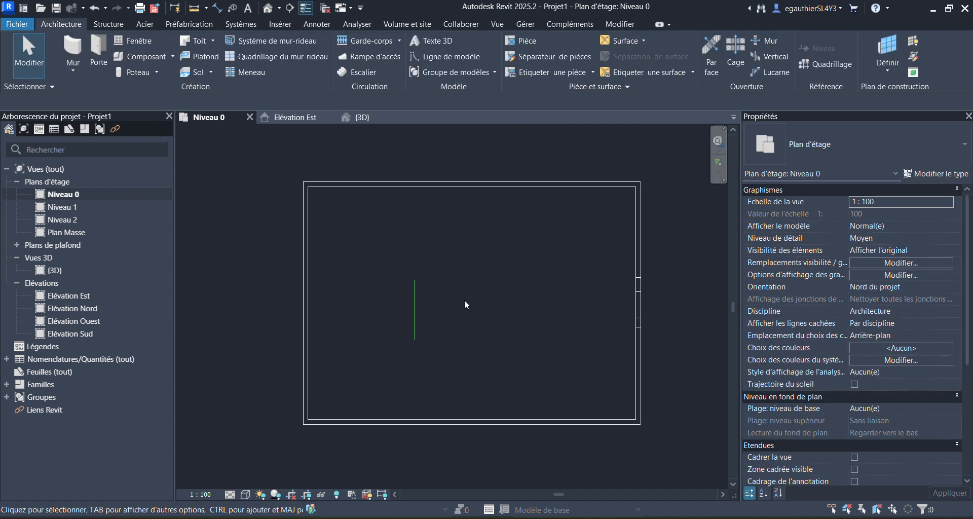
Move the vertical model line horizontally about 4.1 m toward the east wall
{"action": "scroll", "coordinate": [420, 313], "scroll_direction": "up", "scroll_amount": 1}
{"action": "scroll", "coordinate": [379, 291], "scroll_direction": "down", "scroll_amount": 2}
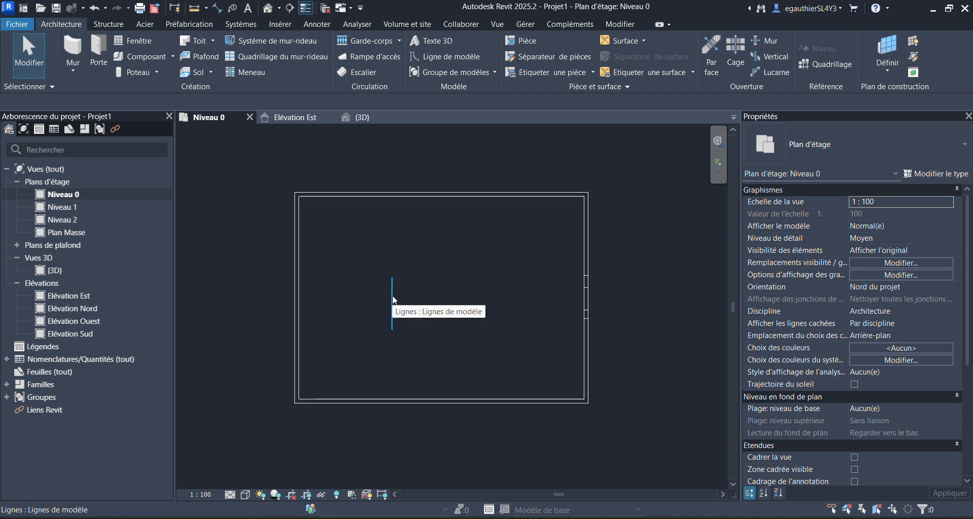
{"action": "scroll", "coordinate": [396, 276], "scroll_direction": "up", "scroll_amount": 1}
{"action": "scroll", "coordinate": [404, 283], "scroll_direction": "down", "scroll_amount": 2}
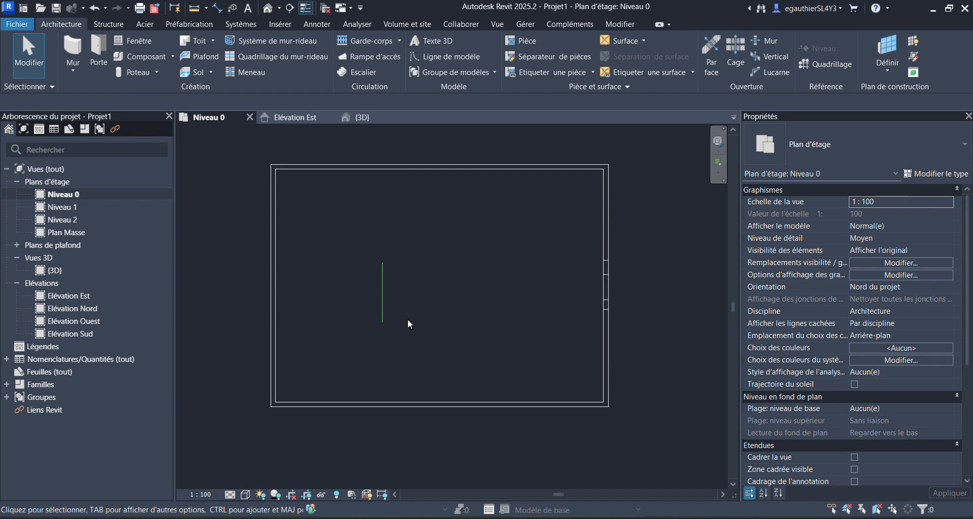
{"action": "scroll", "coordinate": [397, 315], "scroll_direction": "up", "scroll_amount": 2}
{"action": "left_click", "coordinate": [383, 299]}
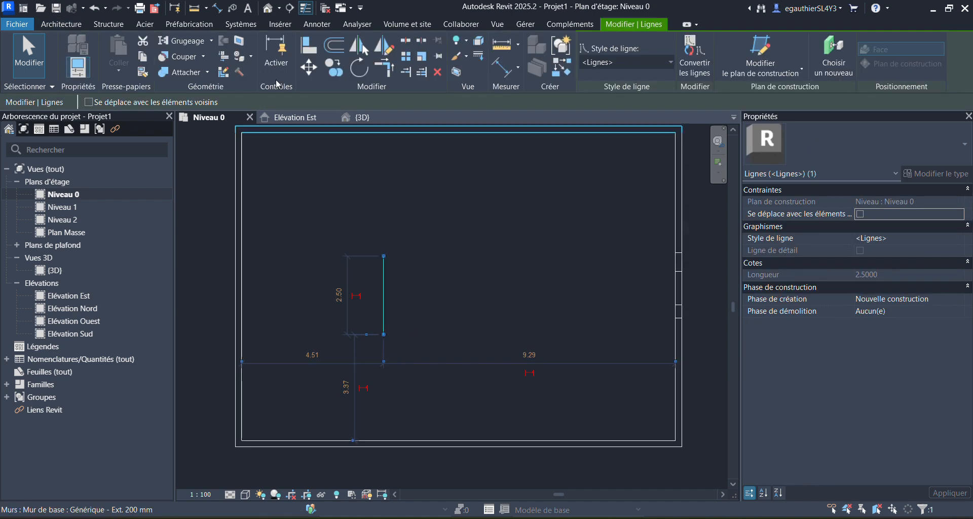
{"action": "left_click", "coordinate": [309, 67]}
{"action": "left_click", "coordinate": [384, 294]}
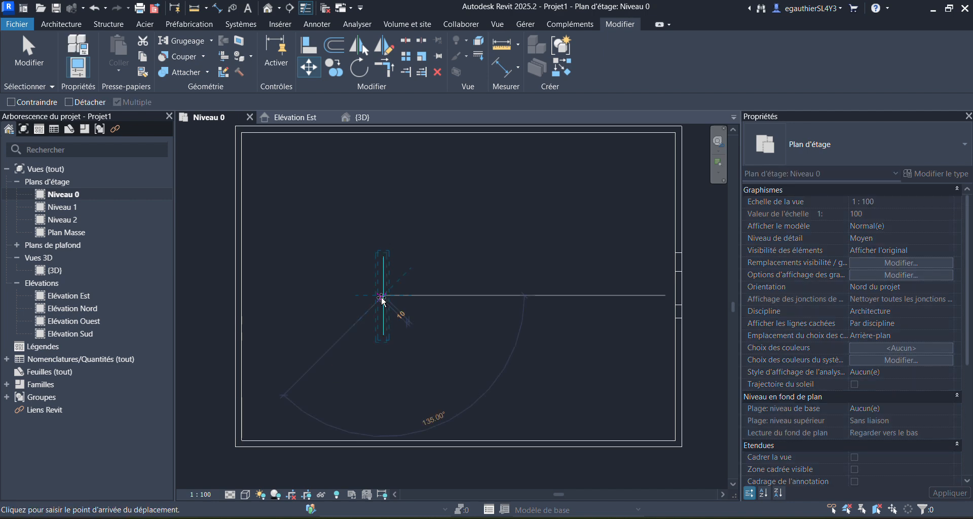
{"action": "left_click", "coordinate": [512, 294]}
Move the model line about 5.7 m back toward the west wall and slightly upward in the plan
{"action": "left_click", "coordinate": [512, 288]}
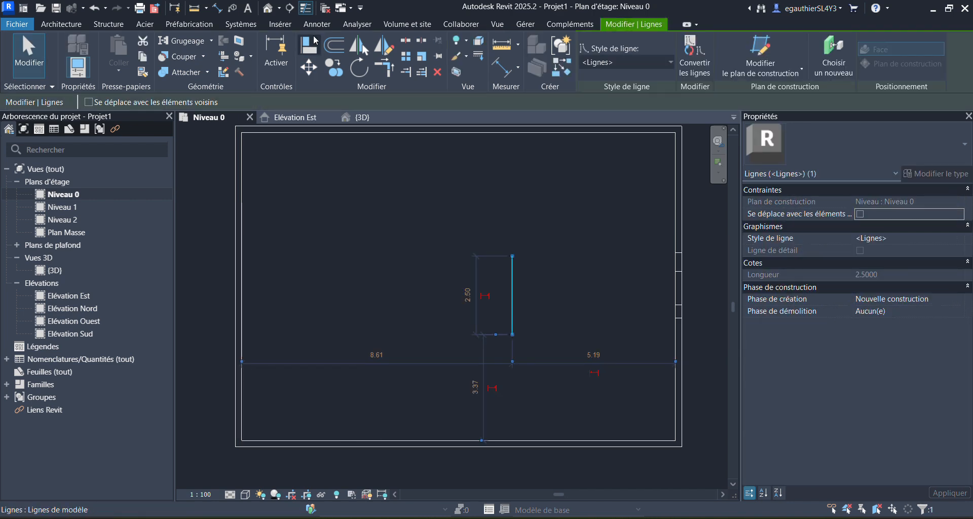
{"action": "left_click", "coordinate": [309, 67]}
{"action": "left_click", "coordinate": [512, 306]}
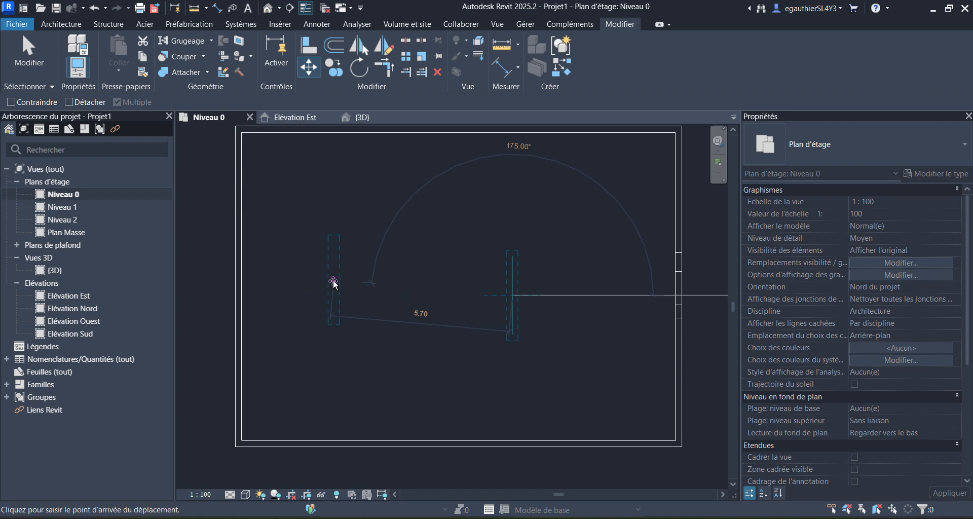
{"action": "left_click", "coordinate": [334, 291]}
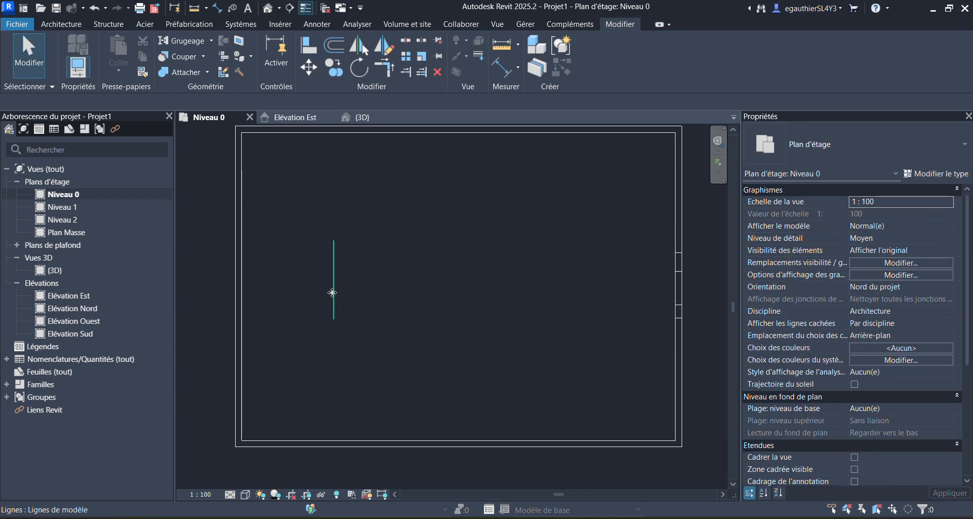
Draw a model line circle with a radius of about 2.2 m in the eastern half of the building
{"action": "left_click", "coordinate": [61, 24]}
{"action": "left_click", "coordinate": [461, 56]}
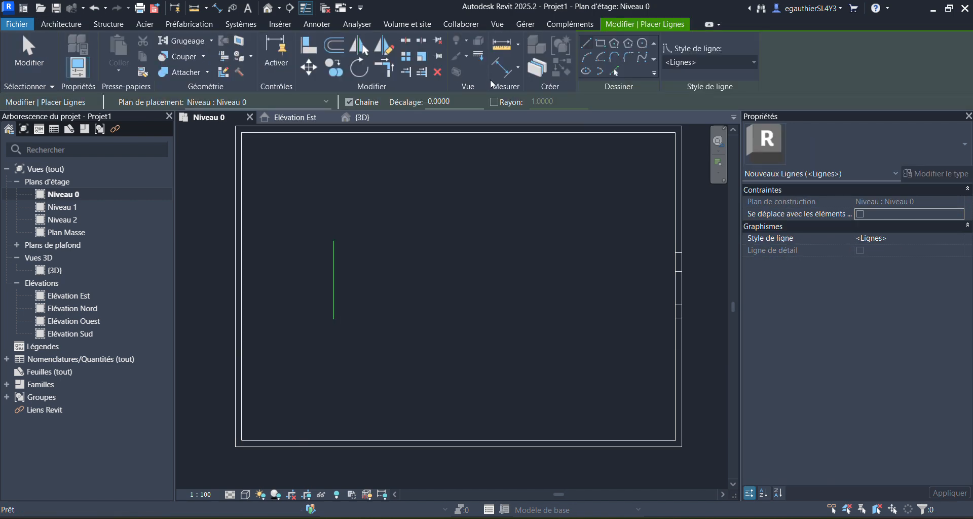
{"action": "left_click", "coordinate": [642, 44]}
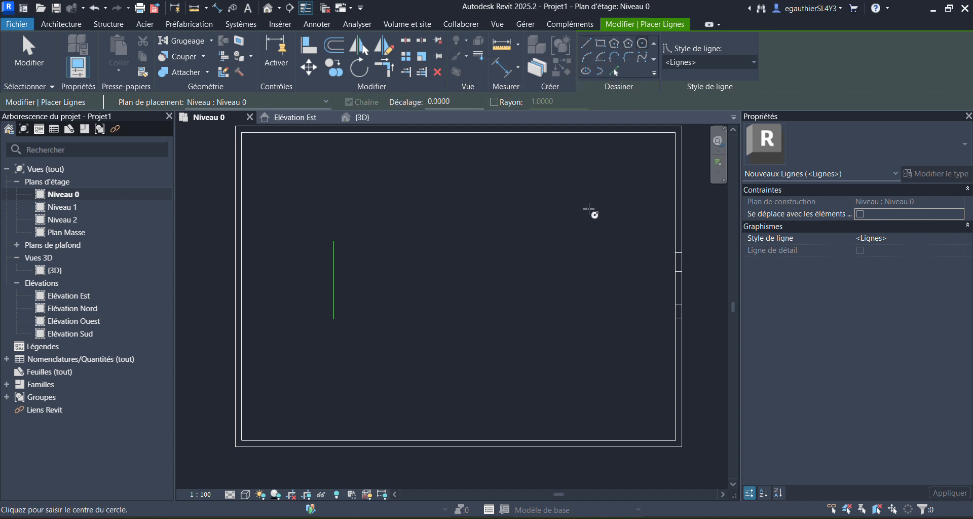
{"action": "left_click", "coordinate": [498, 342]}
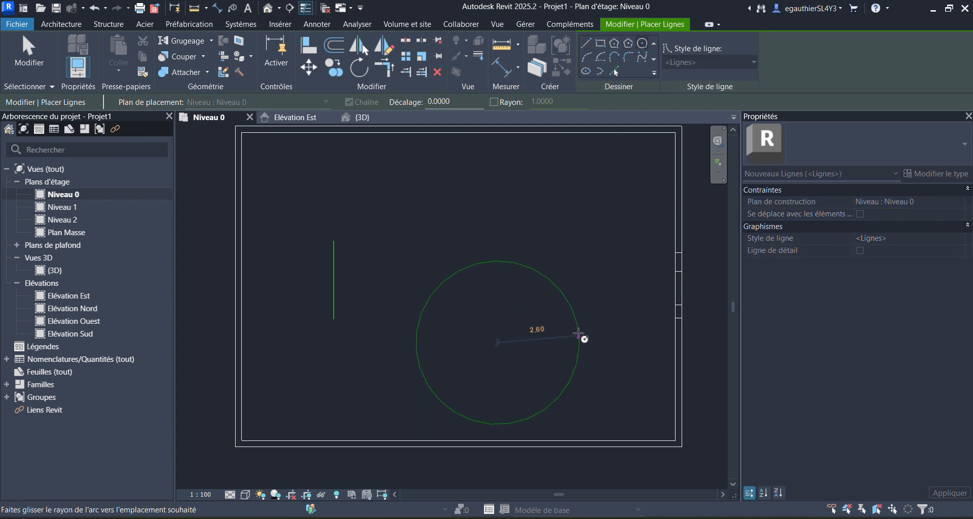
{"action": "left_click", "coordinate": [562, 322]}
{"action": "key", "text": "Escape"}
{"action": "key", "text": "Escape"}
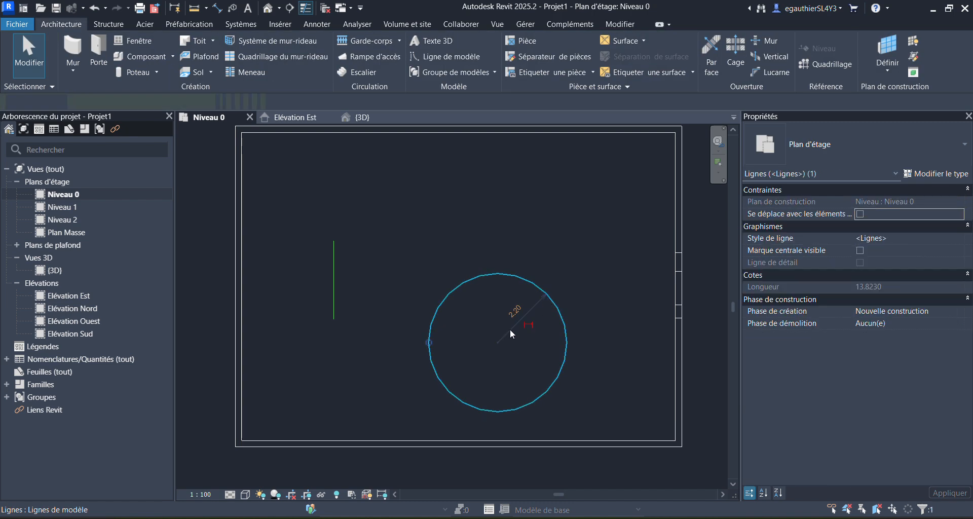
Move the circle vertically about 3 m toward the north wall
{"action": "left_click", "coordinate": [553, 307]}
{"action": "key", "text": "m"}
{"action": "key", "text": "v"}
{"action": "left_click", "coordinate": [505, 328]}
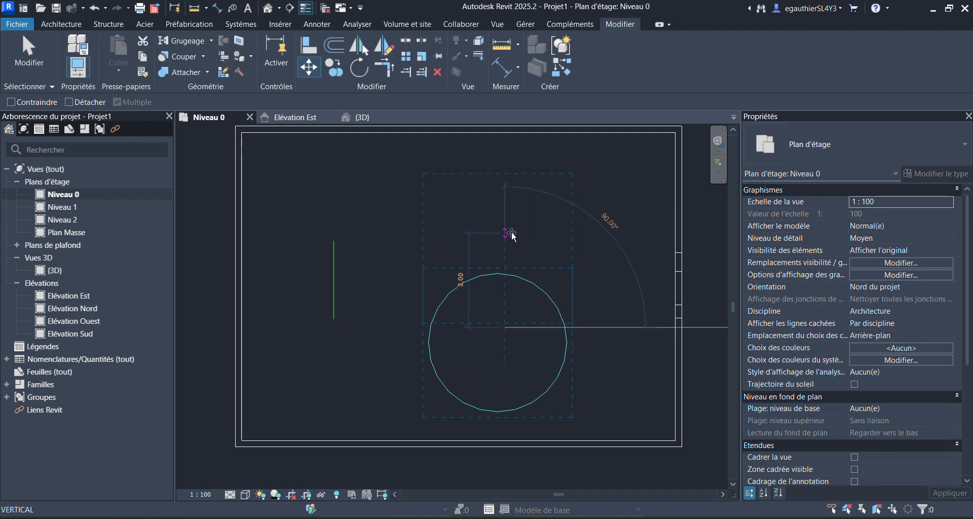
{"action": "left_click", "coordinate": [510, 234]}
Draw two Générique - Ext. 200 mm walls from the circle to the north wall, one vertical and one slanted about 3 m long
{"action": "middle_click_drag", "start_coordinate": [524, 222], "coordinate": [517, 289]}
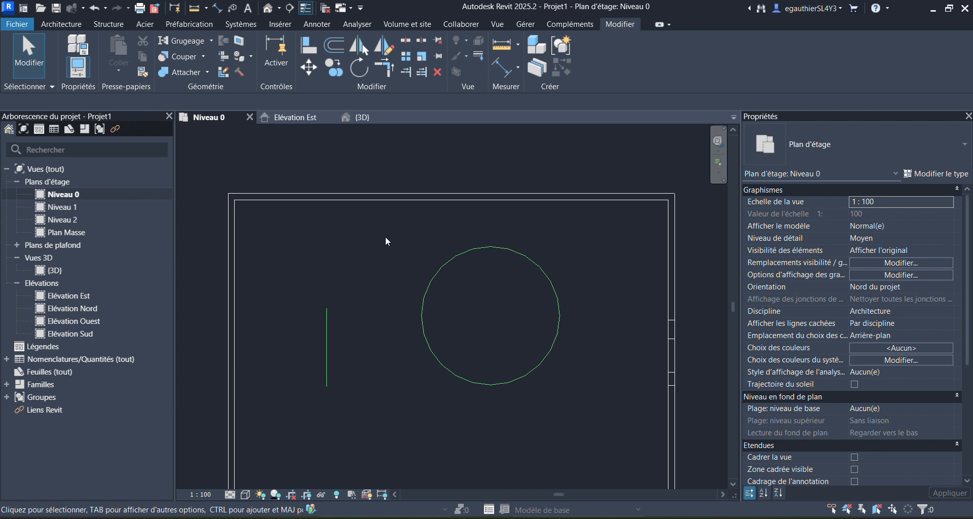
{"action": "left_click", "coordinate": [65, 24]}
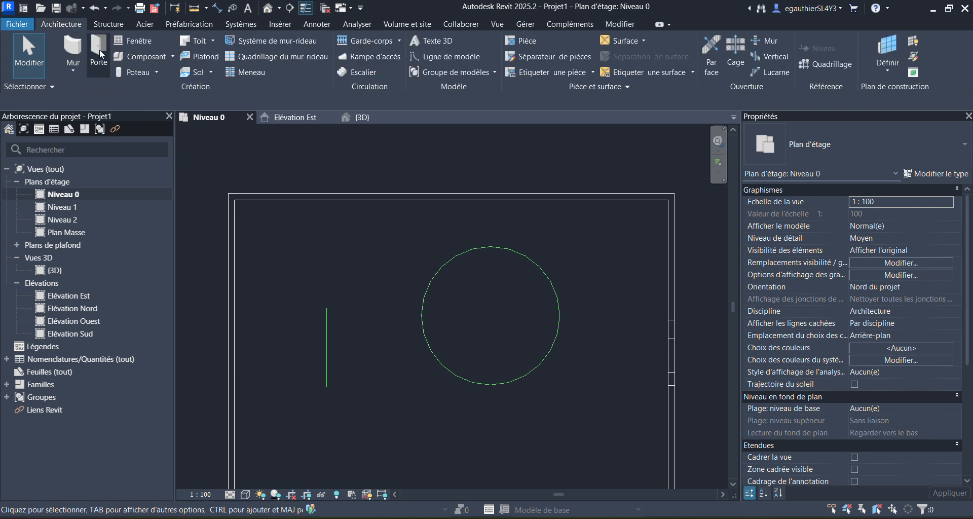
{"action": "left_click", "coordinate": [81, 47]}
{"action": "left_click", "coordinate": [491, 247]}
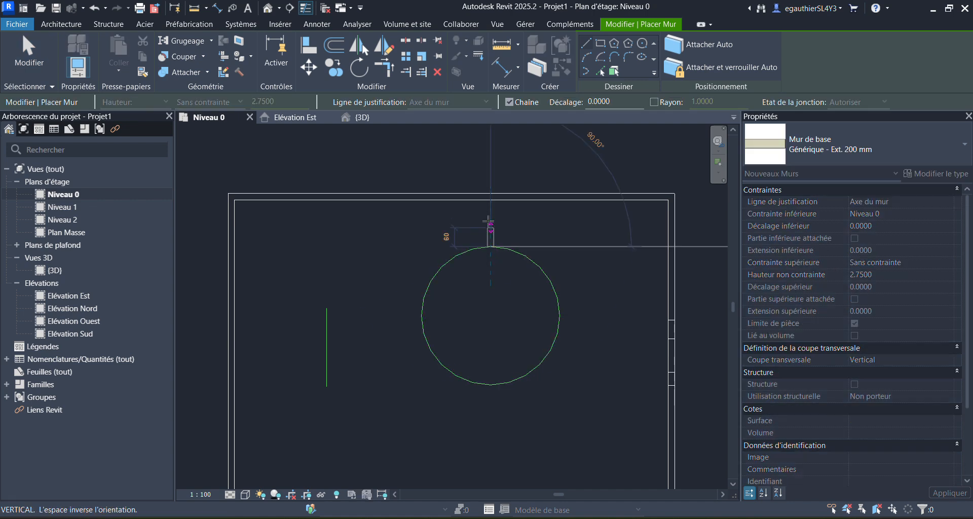
{"action": "left_click", "coordinate": [546, 274]}
{"action": "left_click", "coordinate": [599, 197]}
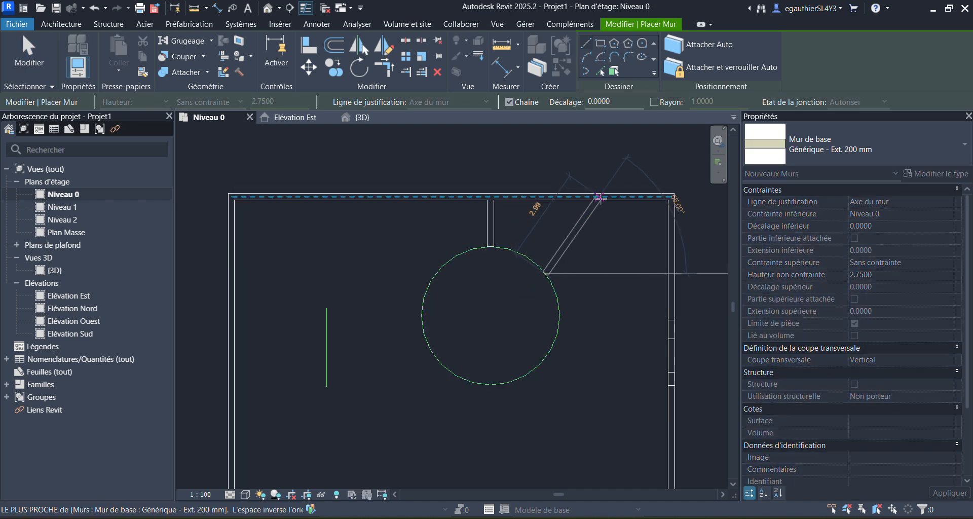
{"action": "key", "text": "Escape"}
{"action": "key", "text": "Escape"}
Delete the model line circle and the two short walls attached to the north wall
{"action": "left_click", "coordinate": [517, 254]}
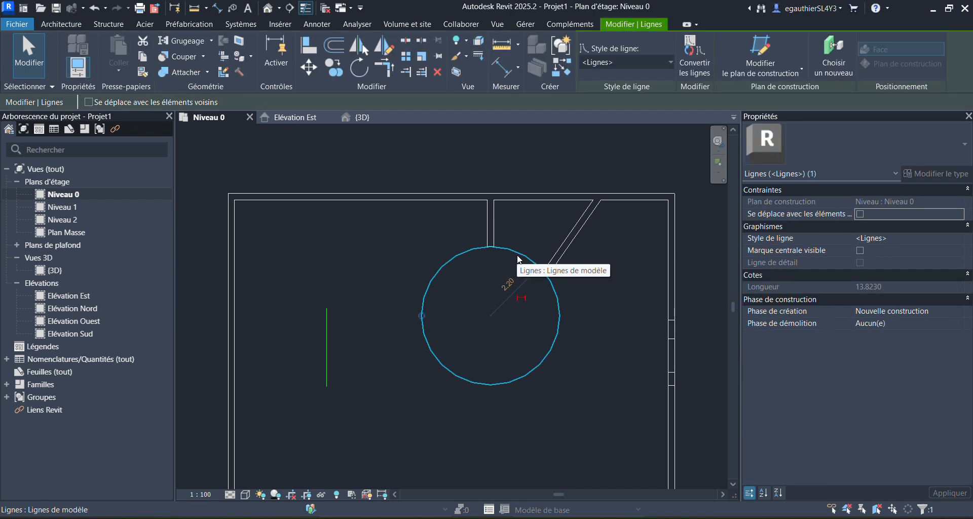
{"action": "key", "text": "Delete"}
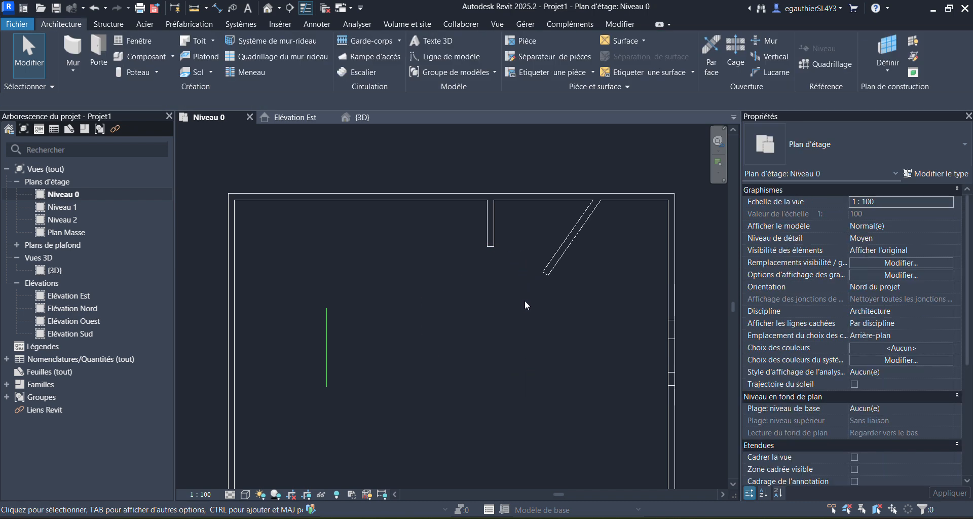
{"action": "scroll", "coordinate": [388, 283], "scroll_direction": "down", "scroll_amount": 1}
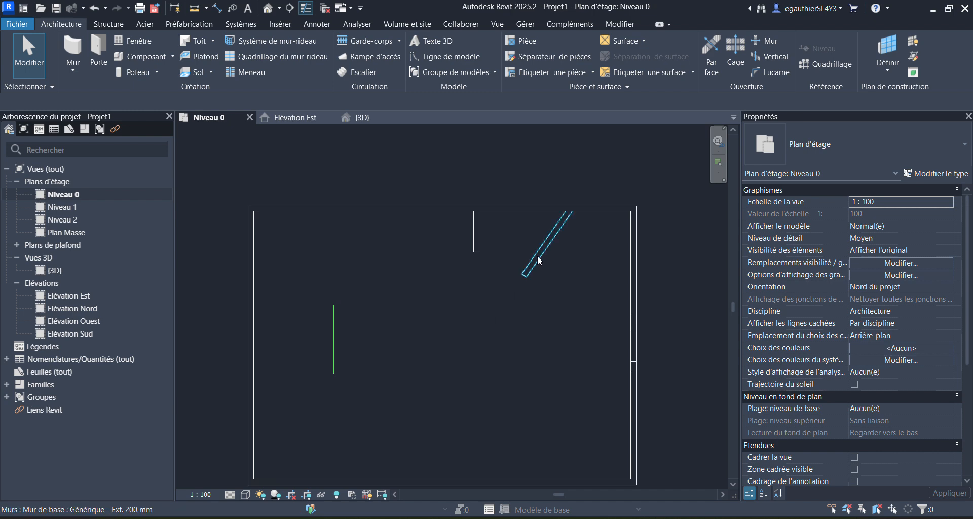
{"action": "left_click", "coordinate": [537, 256]}
{"action": "key", "text": "Delete"}
{"action": "left_click", "coordinate": [474, 239]}
{"action": "key", "text": "Delete"}
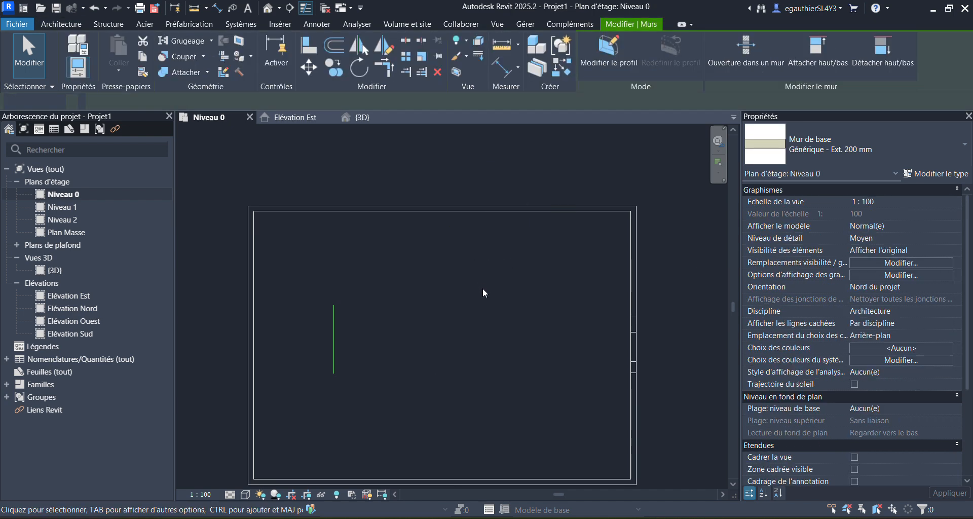
Delete the vertical model line inside the building
{"action": "scroll", "coordinate": [481, 285], "scroll_direction": "down", "scroll_amount": 1}
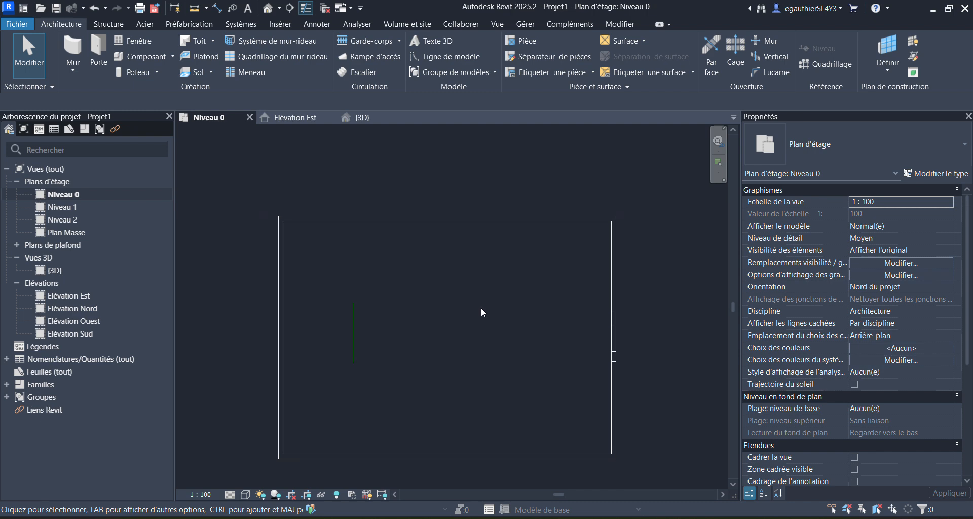
{"action": "middle_click_drag", "start_coordinate": [481, 308], "coordinate": [490, 282]}
{"action": "scroll", "coordinate": [491, 282], "scroll_direction": "up", "scroll_amount": 1}
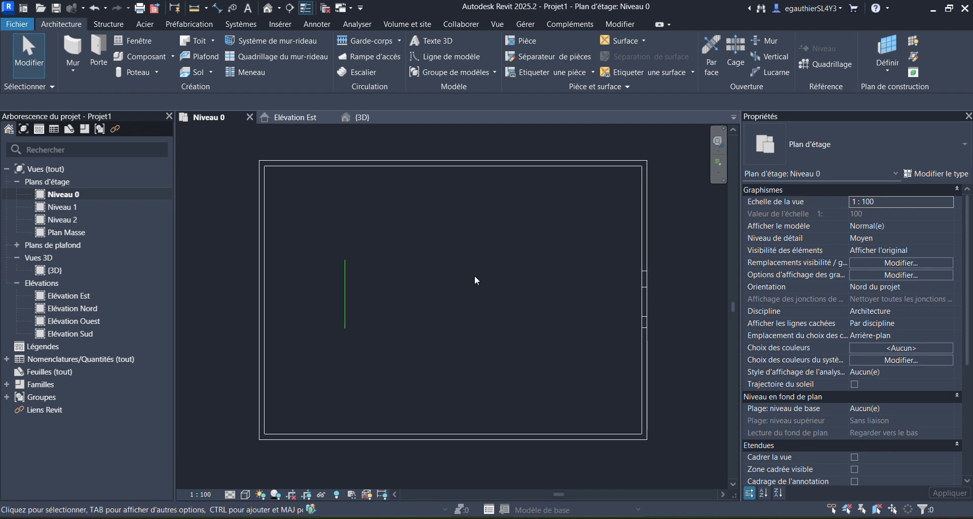
{"action": "left_click", "coordinate": [345, 282]}
{"action": "key", "text": "Delete"}
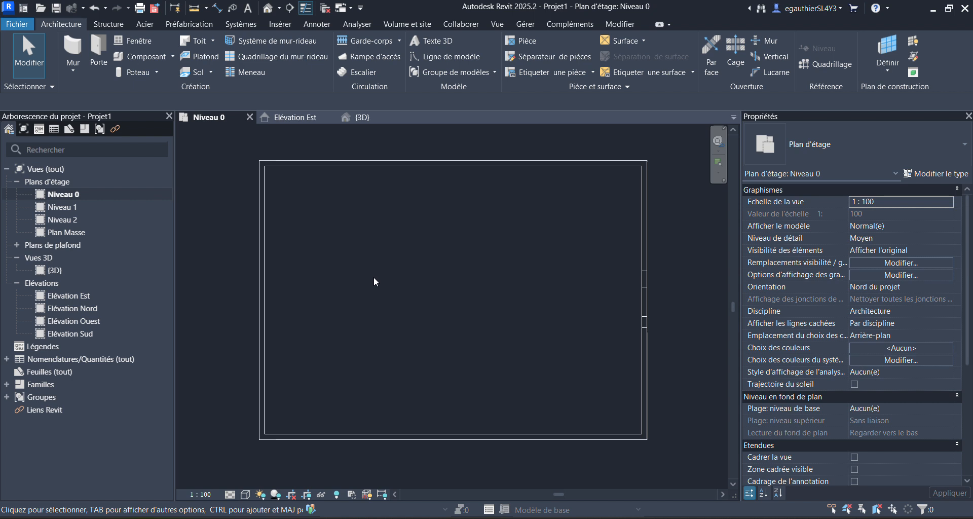
{"action": "middle_click_drag", "start_coordinate": [402, 263], "coordinate": [419, 283]}
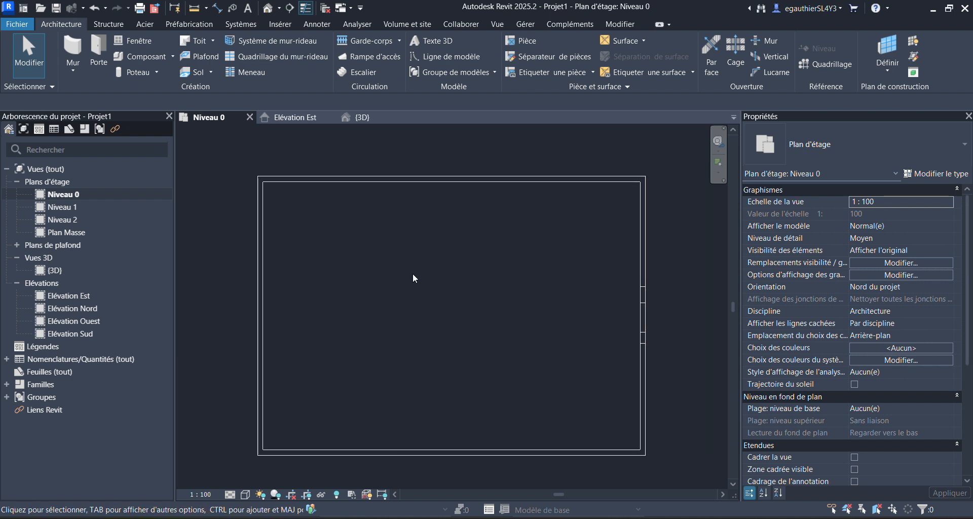